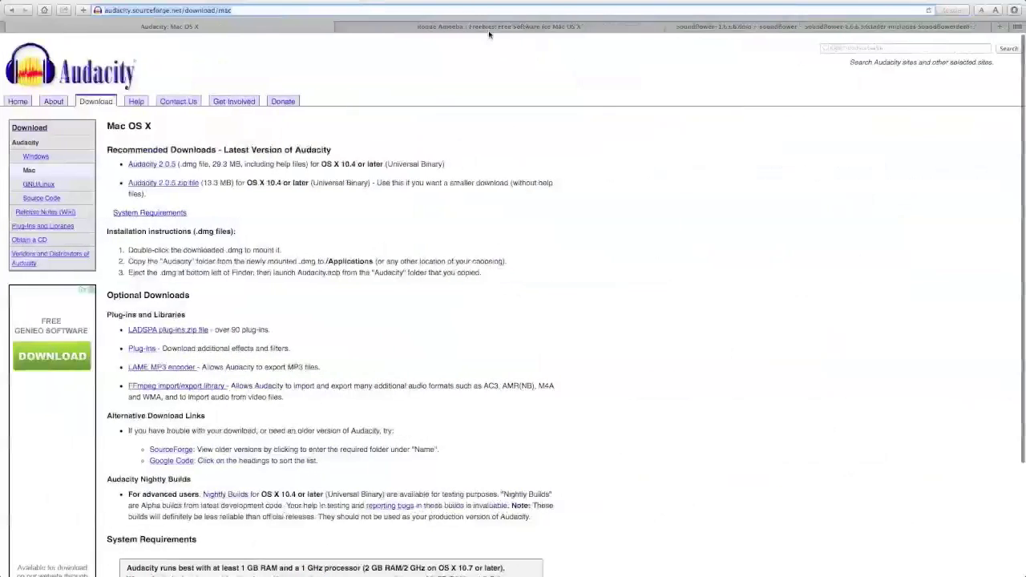
Step: Review the Rogue Amoeba Freebies page and the Soundflower 1.6.6 download page in Safari
click(489, 27)
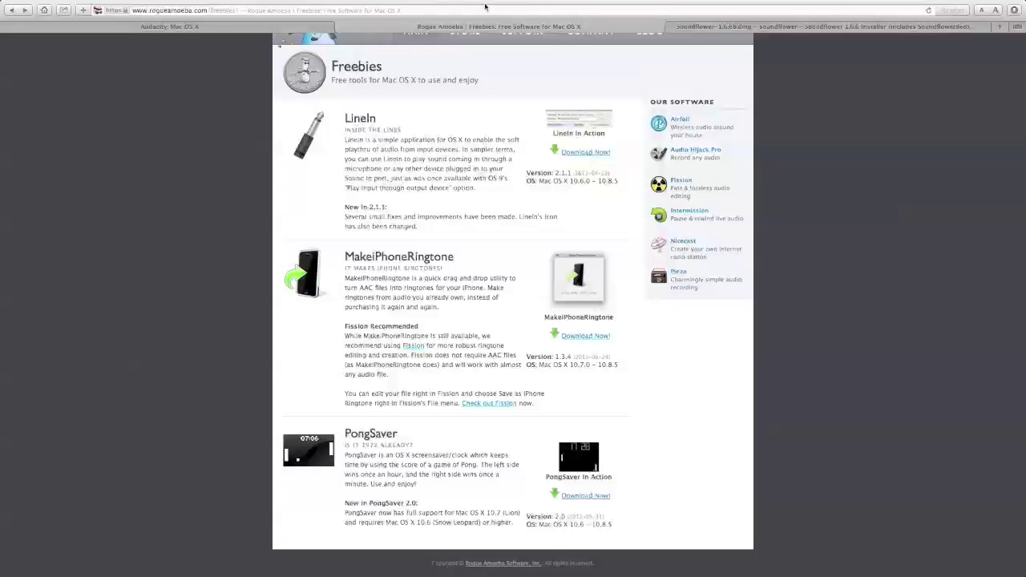
click(817, 28)
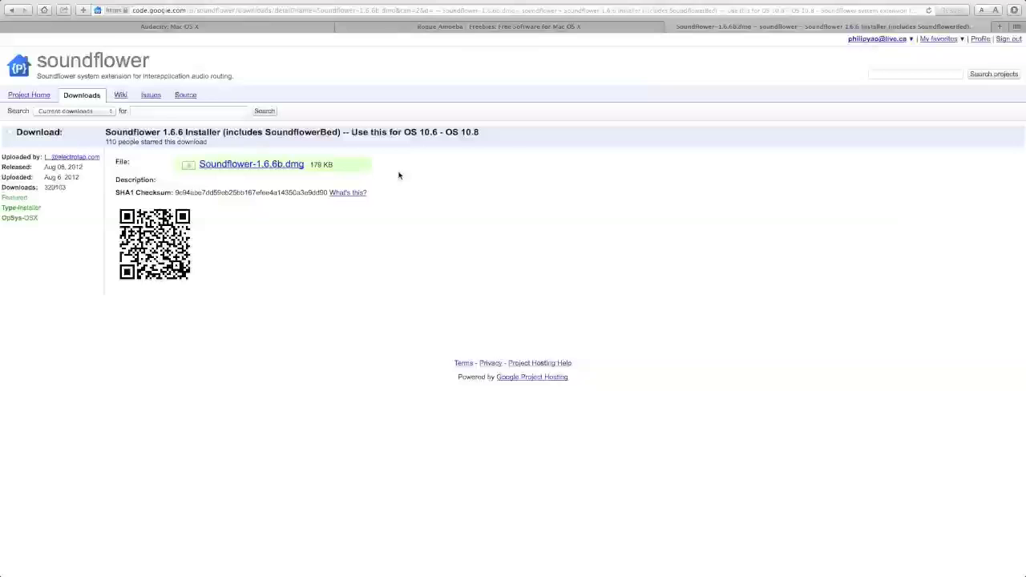
click(341, 25)
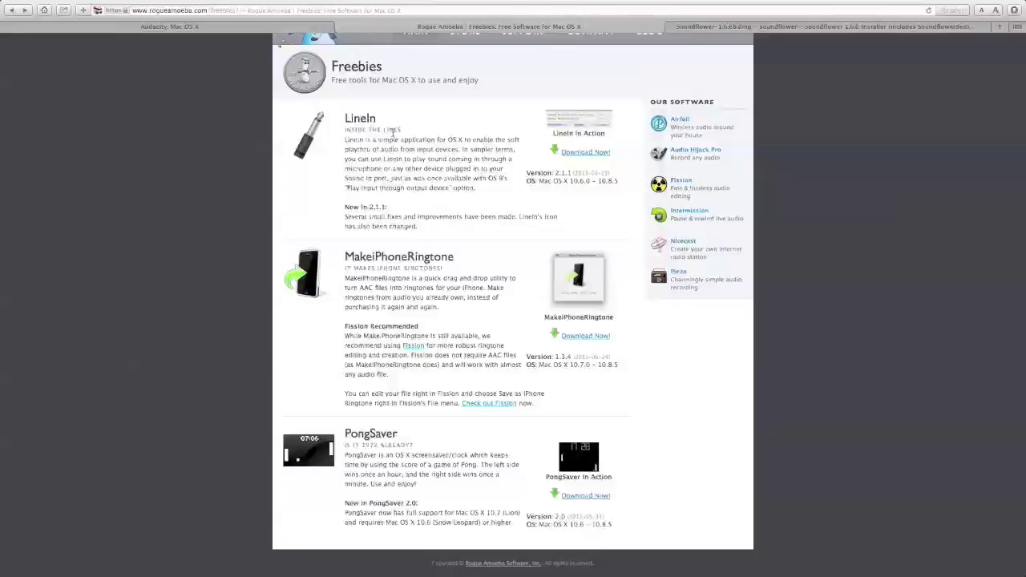
Step: Leave full-screen Safari and bring up the Downloads folder in a Finder window
key(ctrl+Left)
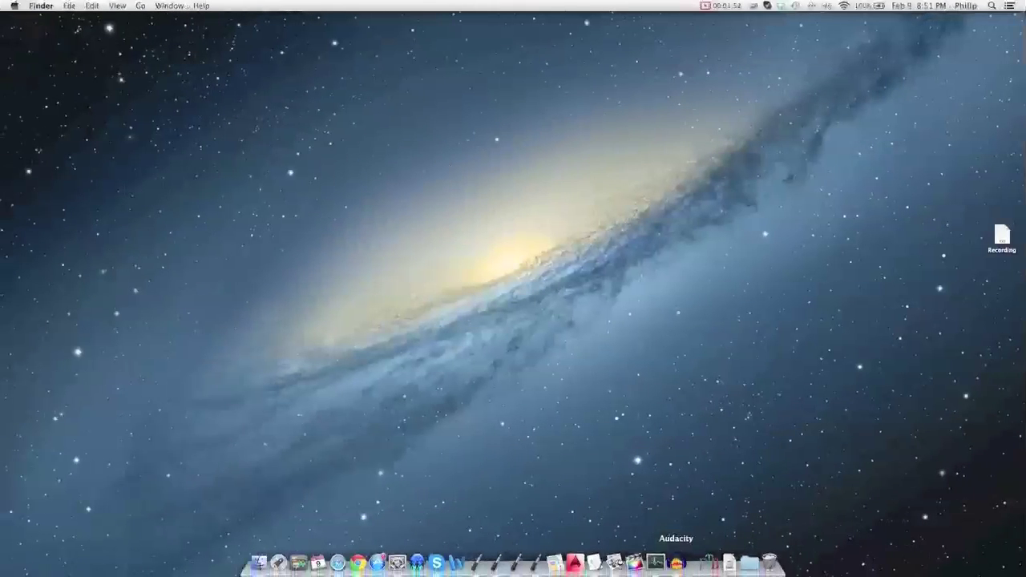
click(737, 561)
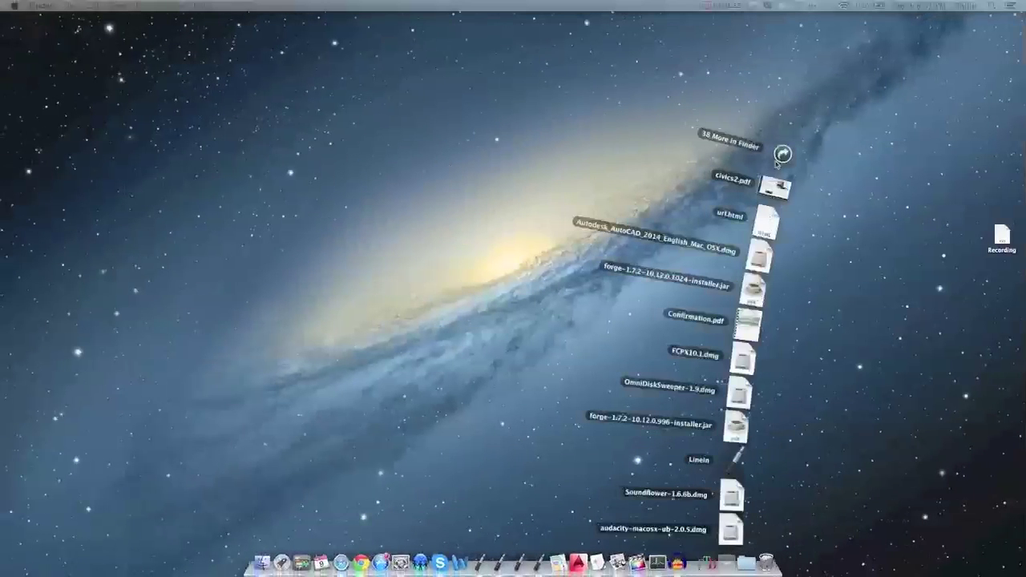
click(533, 65)
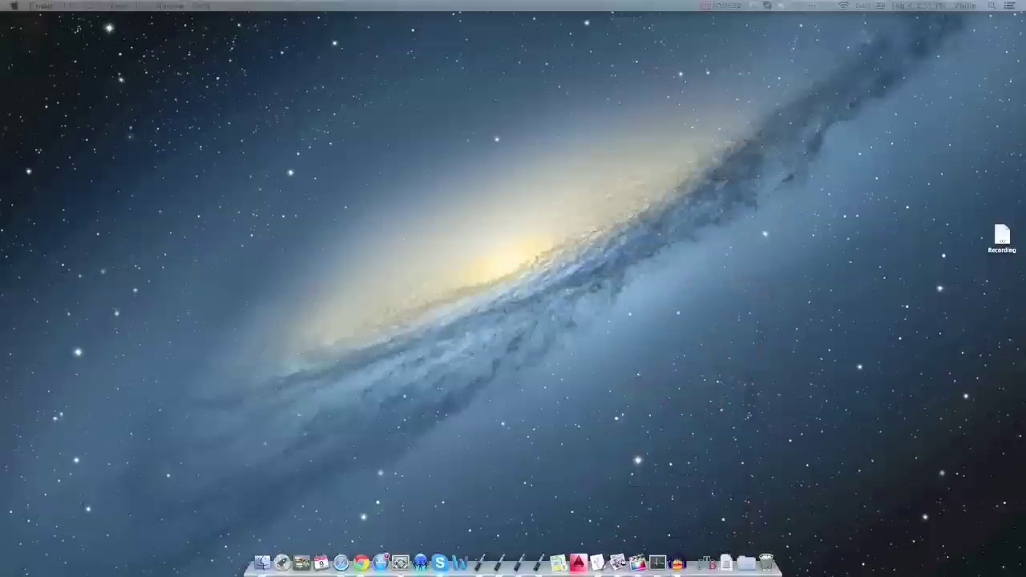
drag(214, 126, 622, 30)
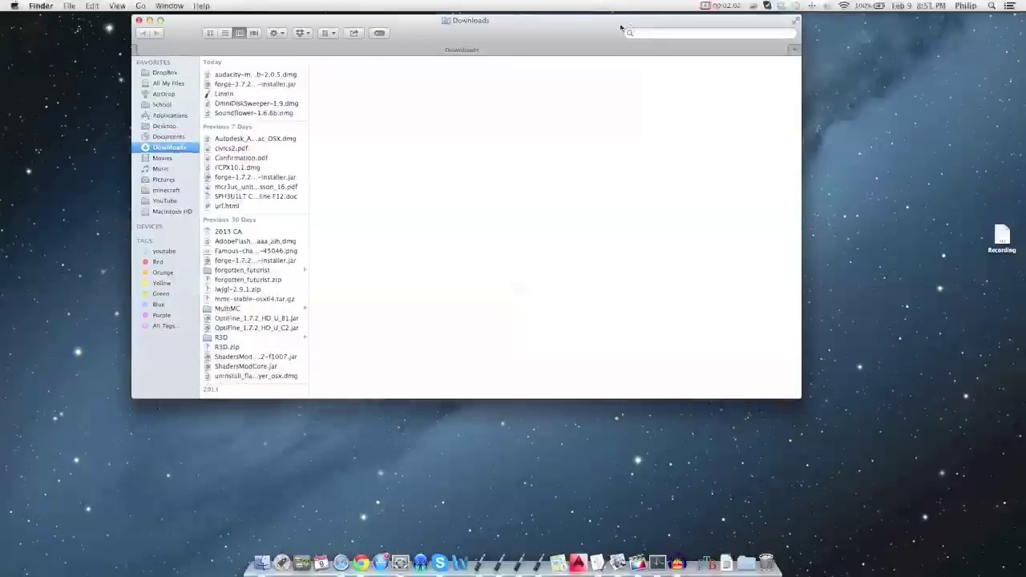
Step: Inspect the Audacity, forge, LineIn and Soundflower downloads, mounting the Soundflower disk image
click(248, 74)
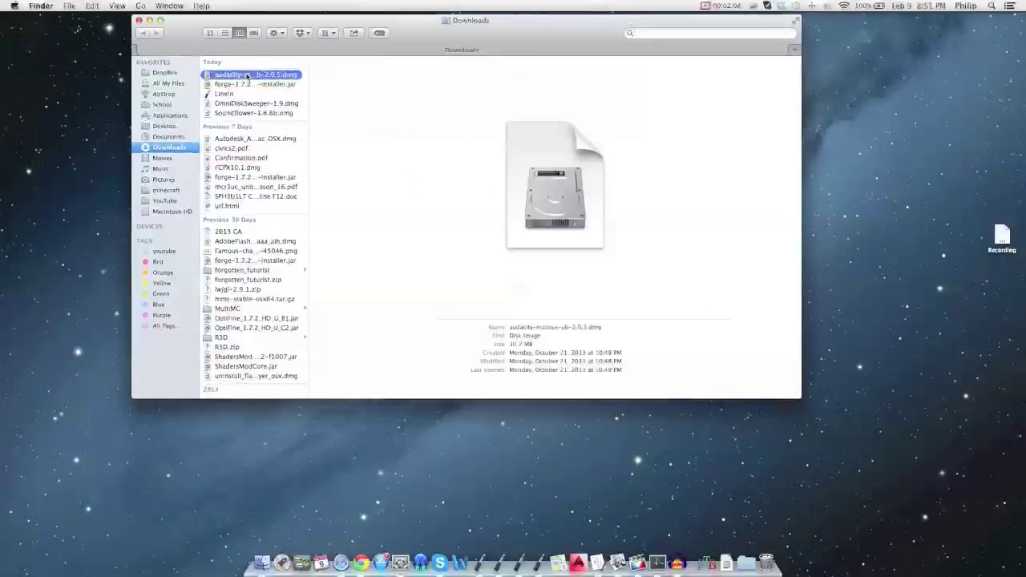
click(256, 81)
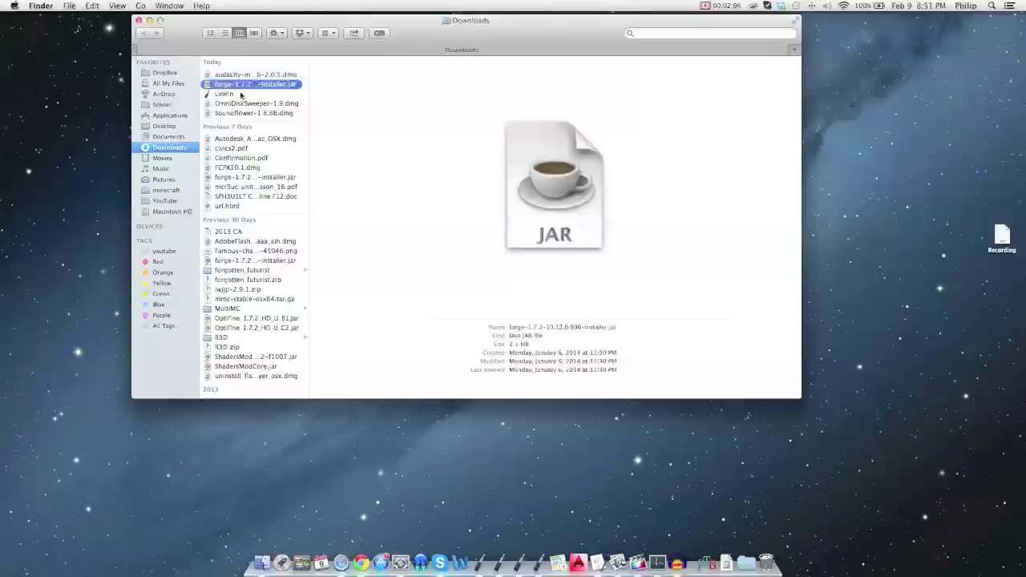
click(243, 95)
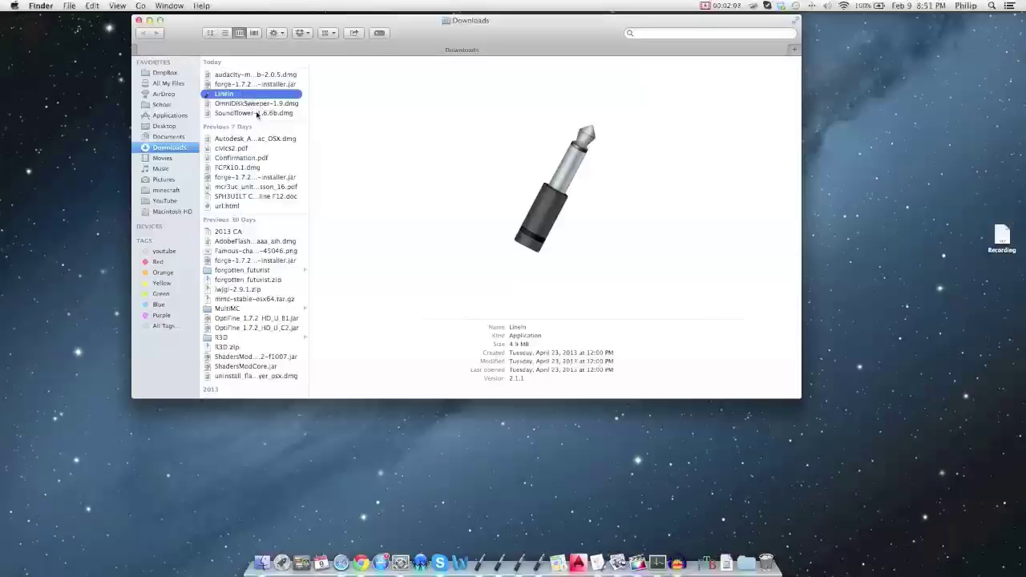
click(258, 113)
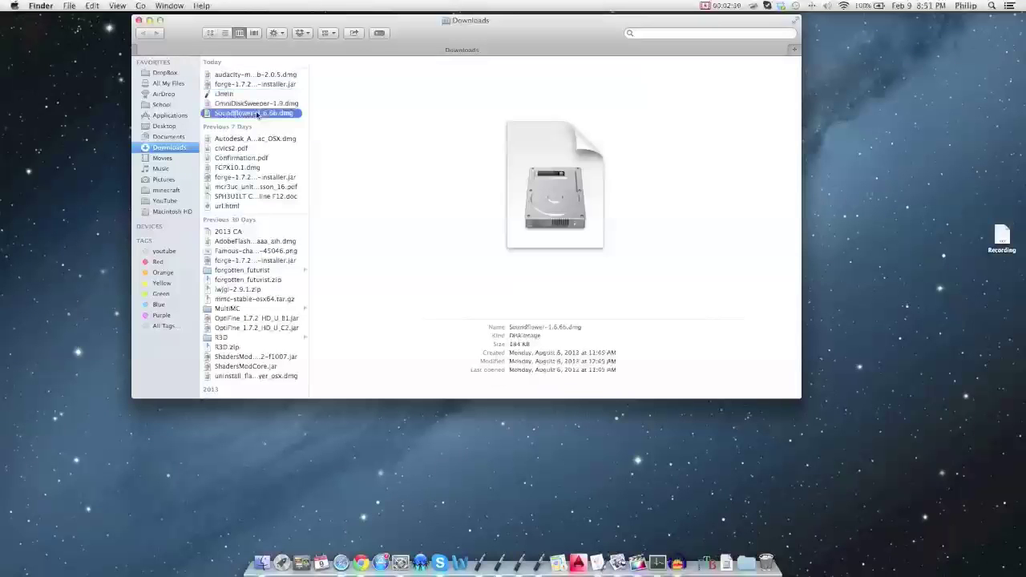
double_click(271, 114)
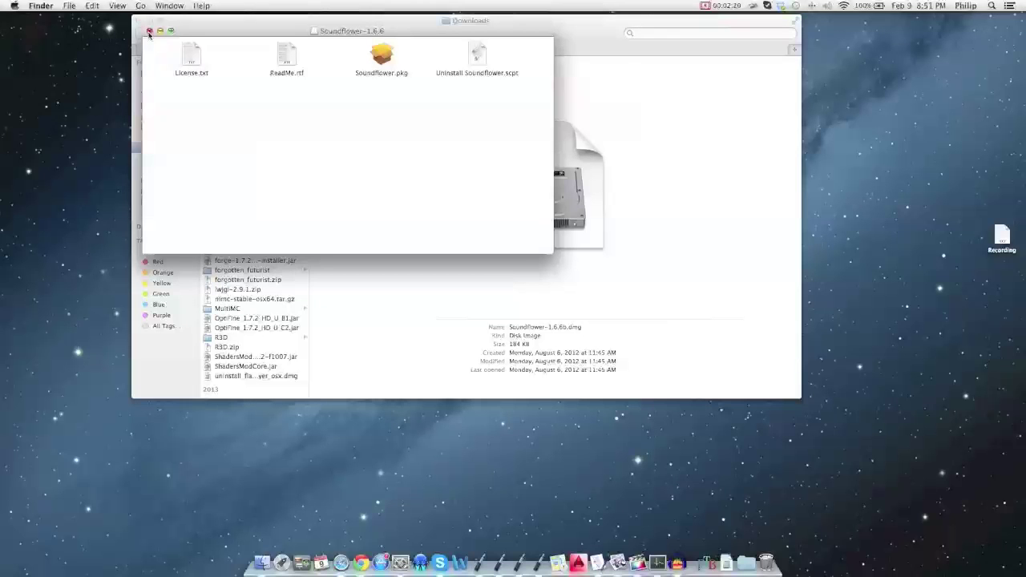
click(148, 32)
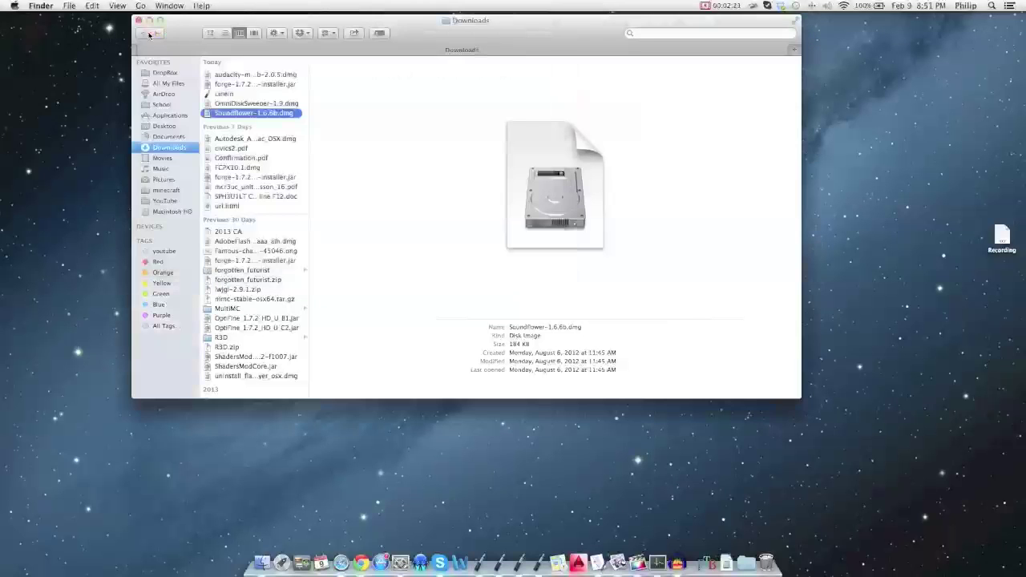
click(232, 95)
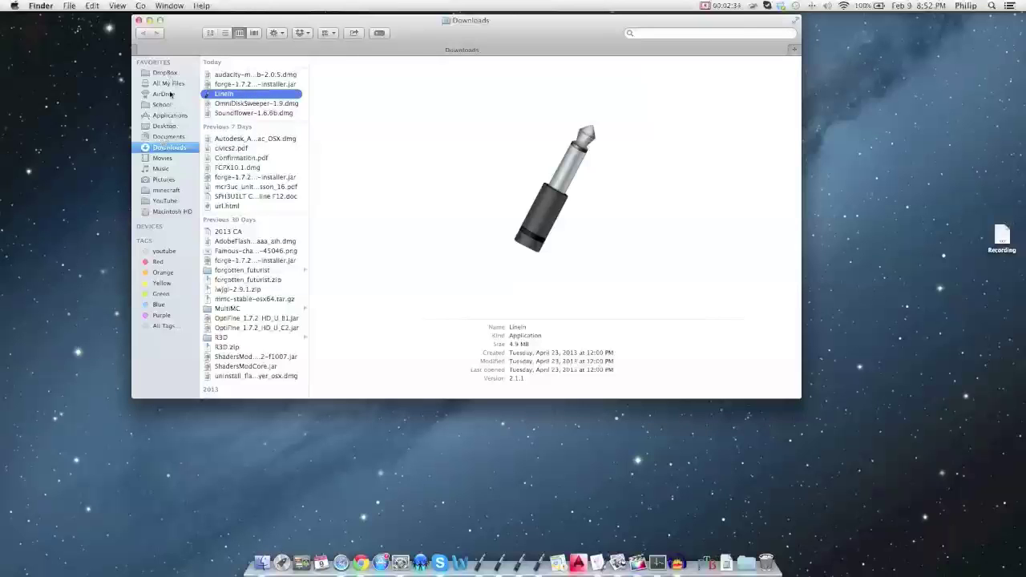
Step: Browse the Applications folder, then move to the desktop holding the Sound and LineIn windows
click(171, 115)
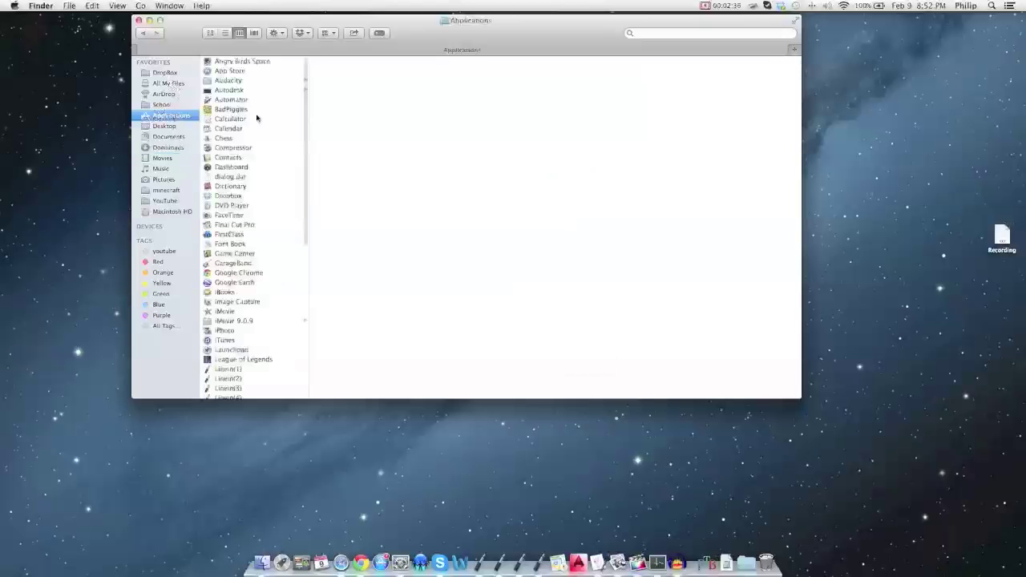
scroll(257, 116, down, 15)
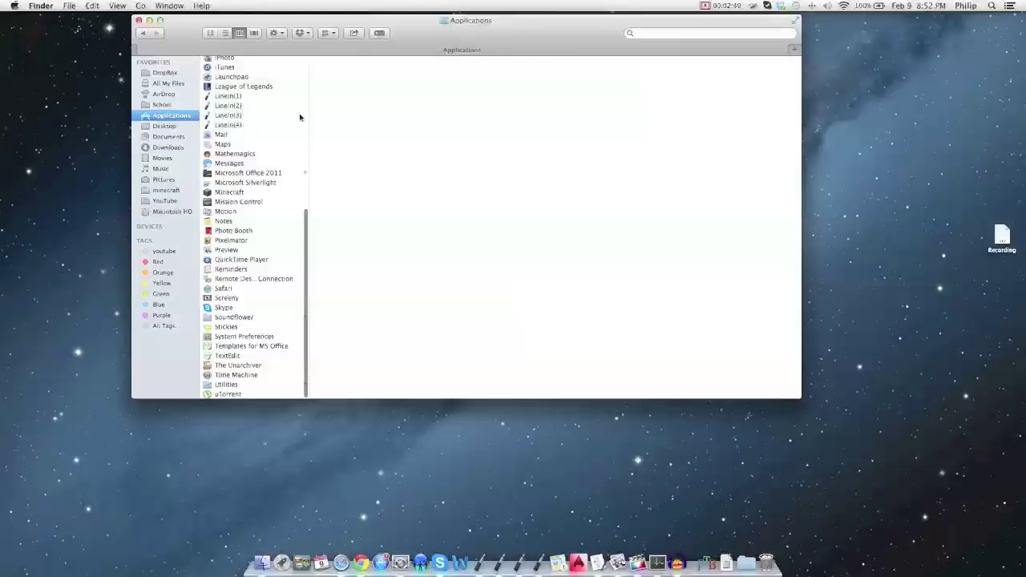
scroll(235, 171, up, 4)
scroll(235, 171, up, 3)
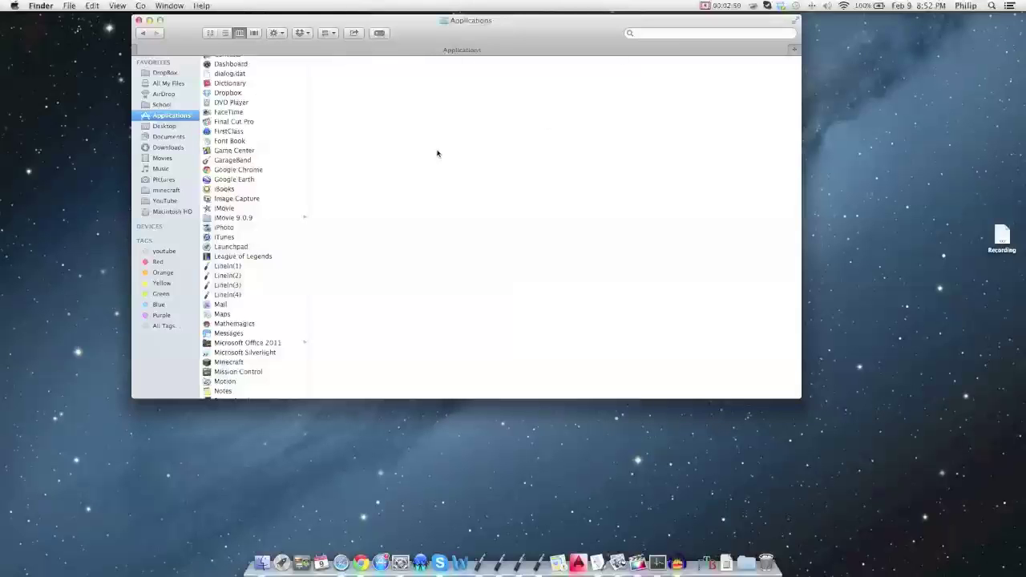
key(ctrl+Up)
click(295, 38)
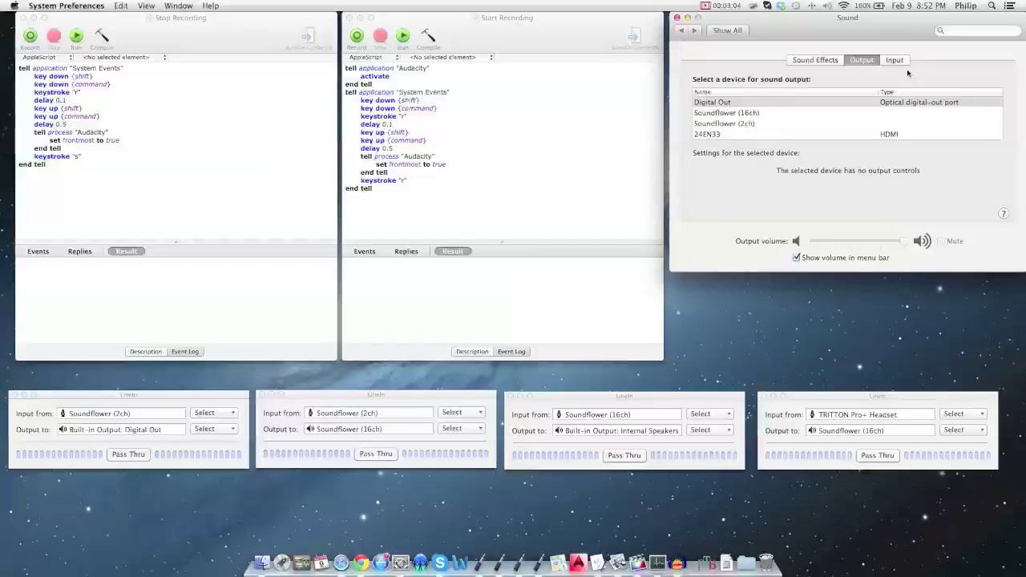
click(896, 60)
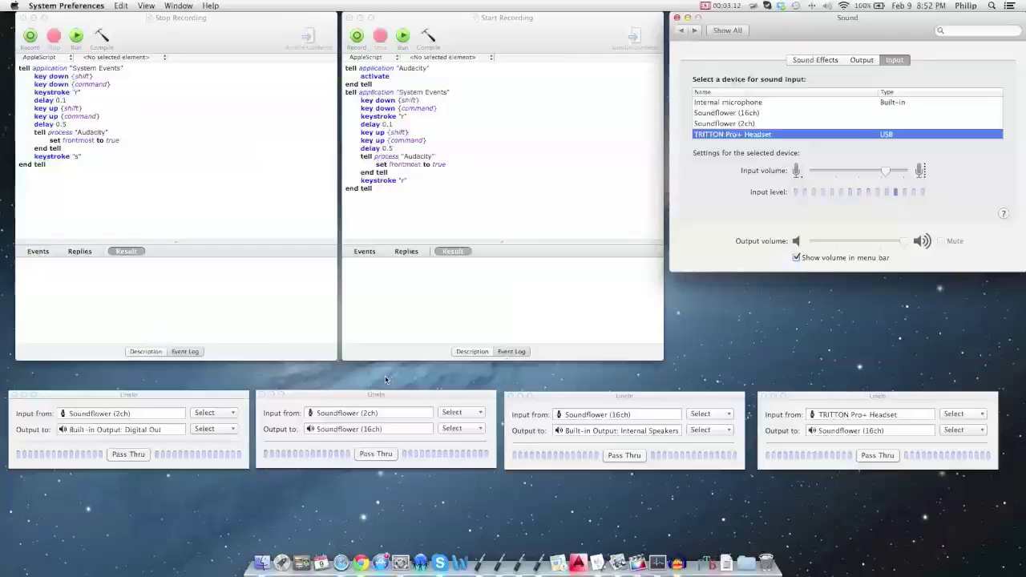
click(117, 396)
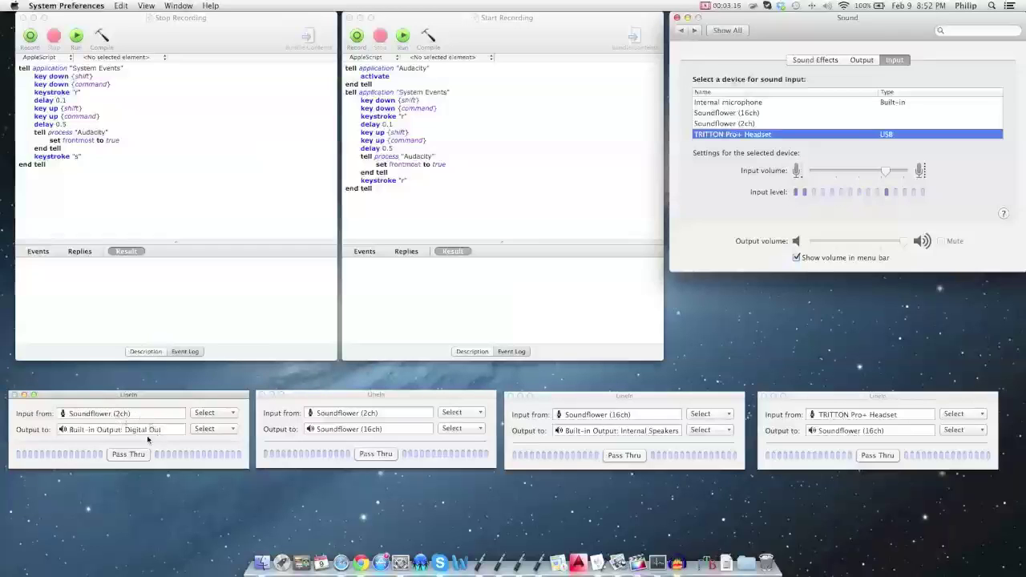
click(858, 61)
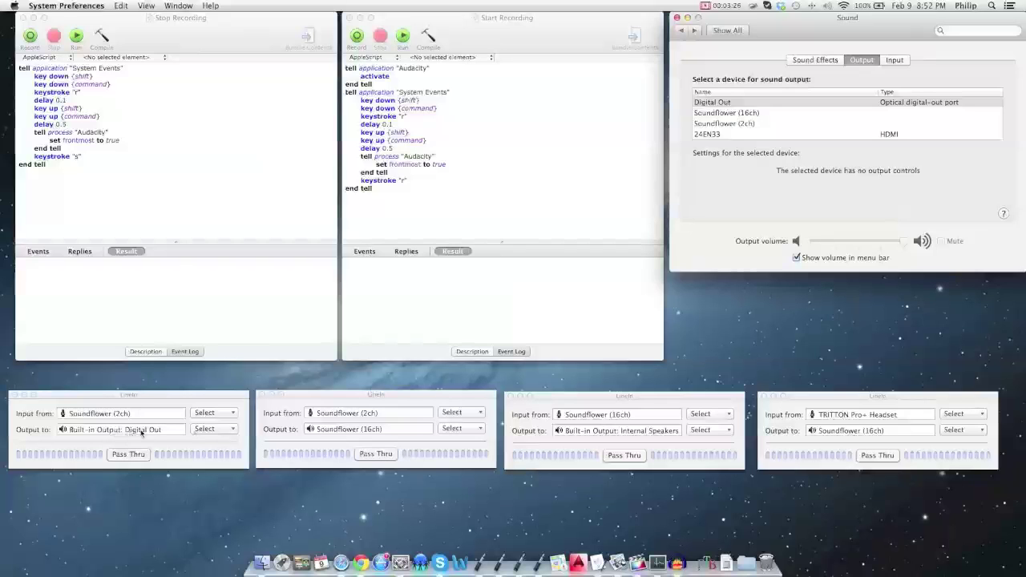
Step: Review the advanced channel mapping of the first and second LineIn instances without changes
click(213, 430)
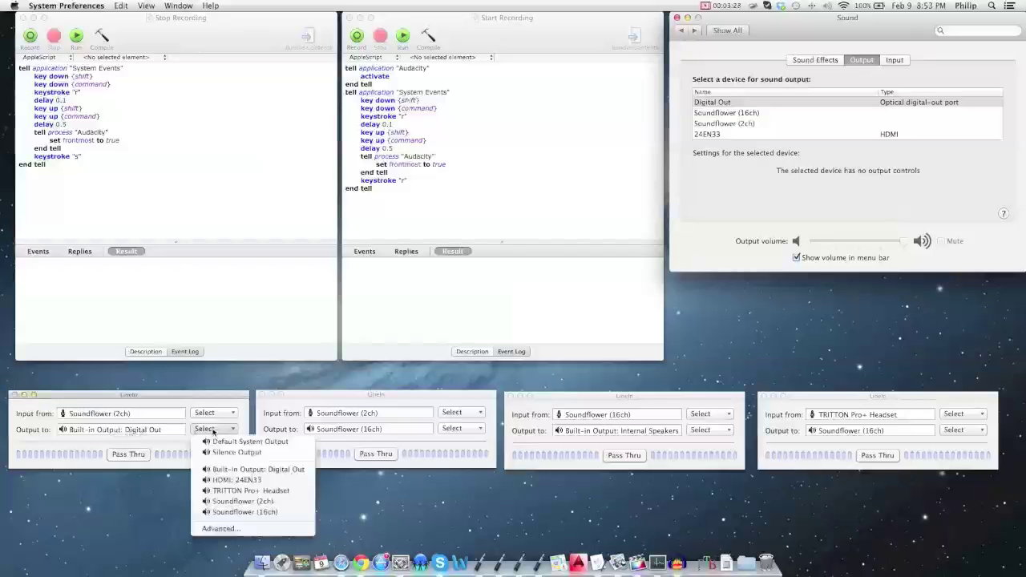
click(225, 528)
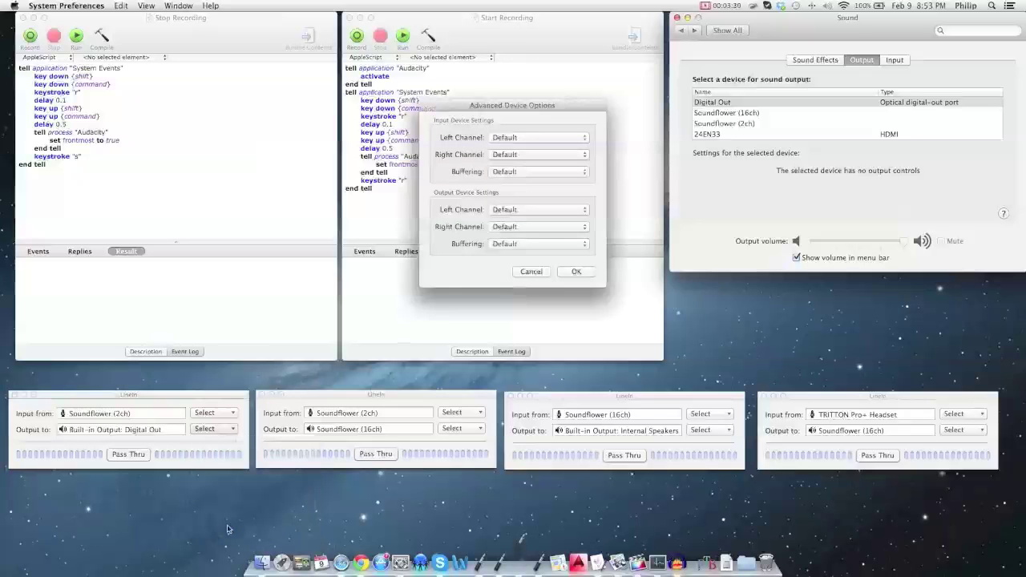
click(545, 275)
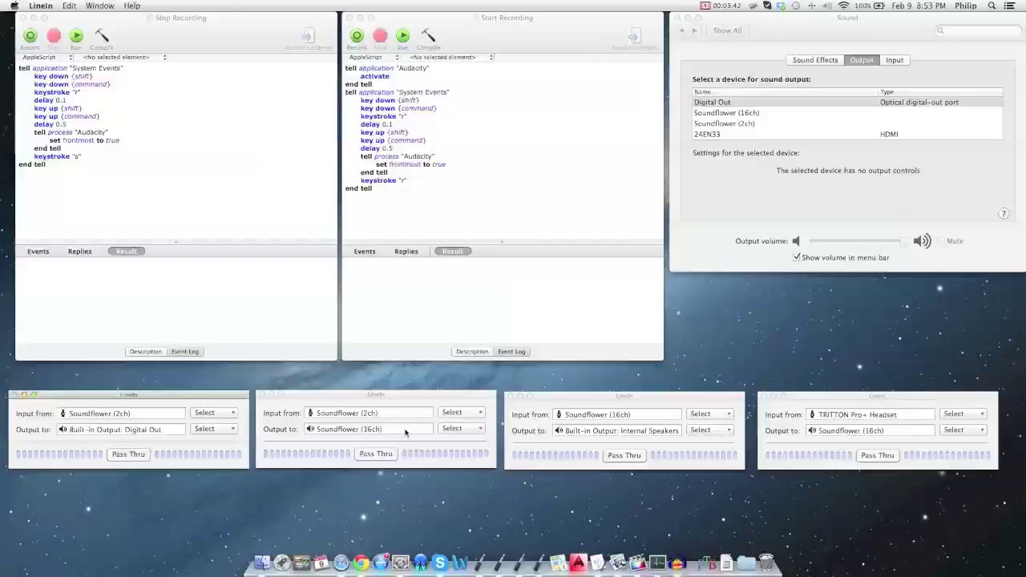
click(469, 431)
click(468, 527)
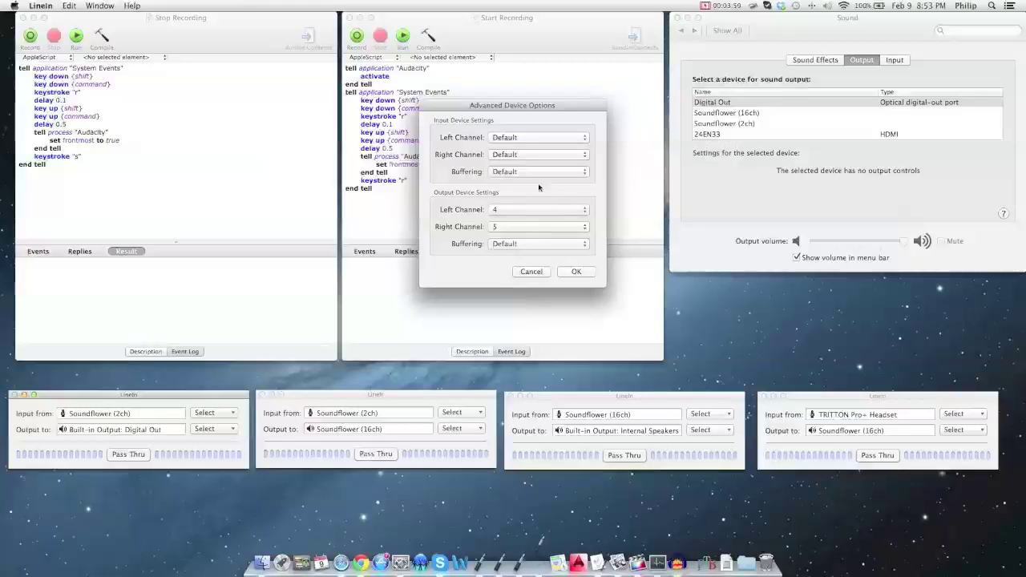
click(529, 273)
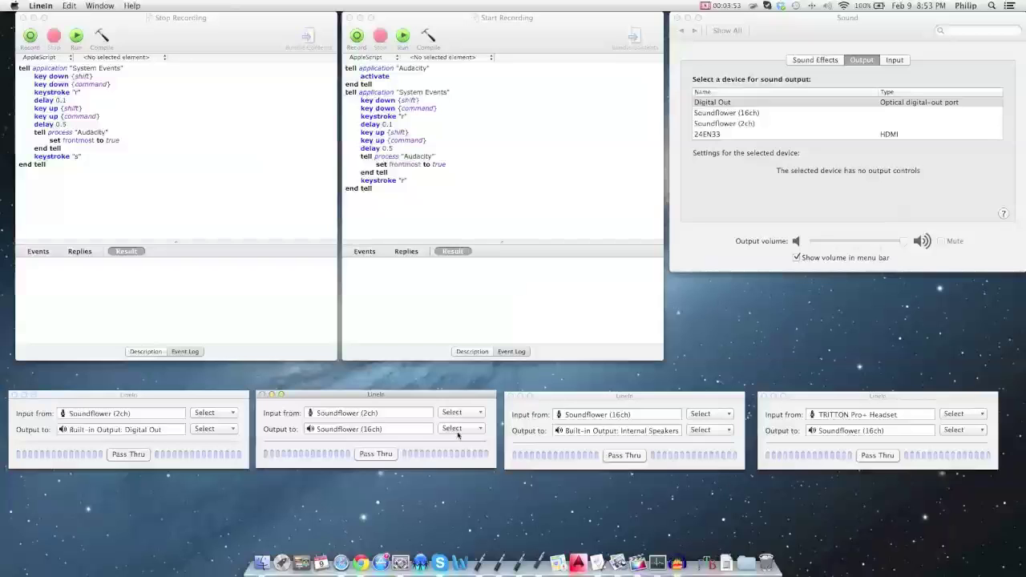
Step: Route the third LineIn instance to Built-in Output: Digital Out and review its channel mapping
click(713, 433)
click(662, 452)
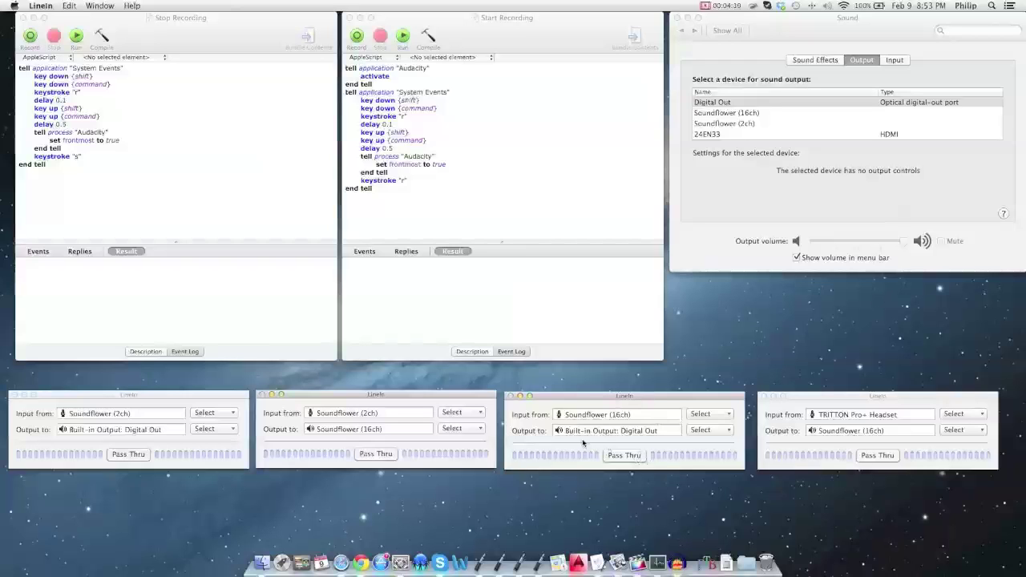
click(627, 458)
click(631, 457)
click(712, 430)
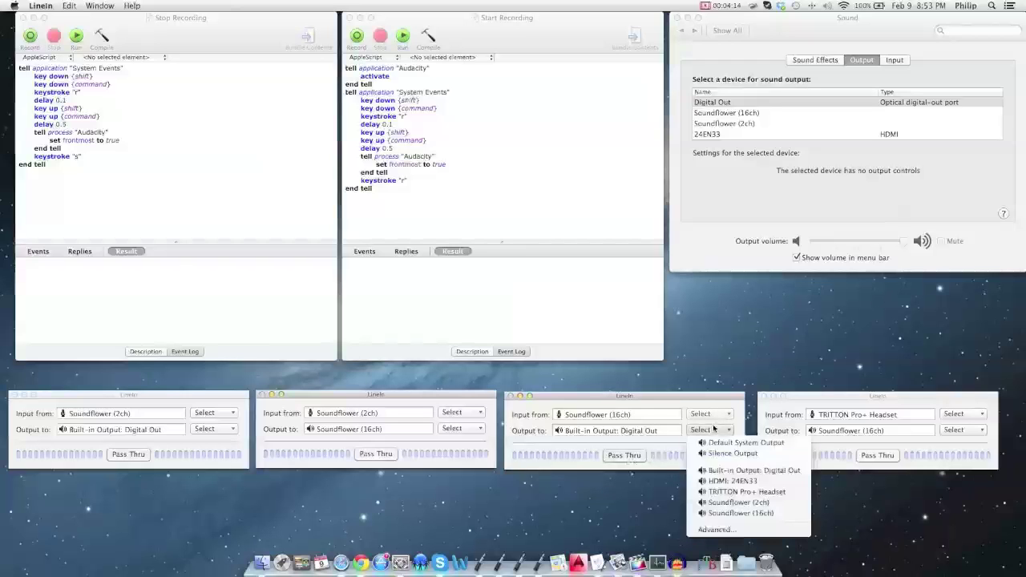
click(710, 531)
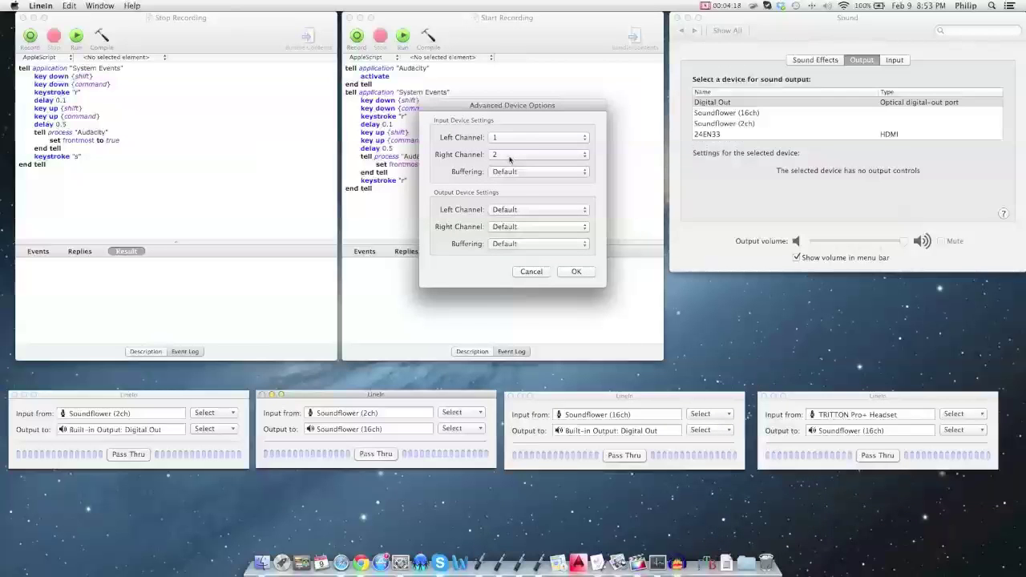
click(535, 272)
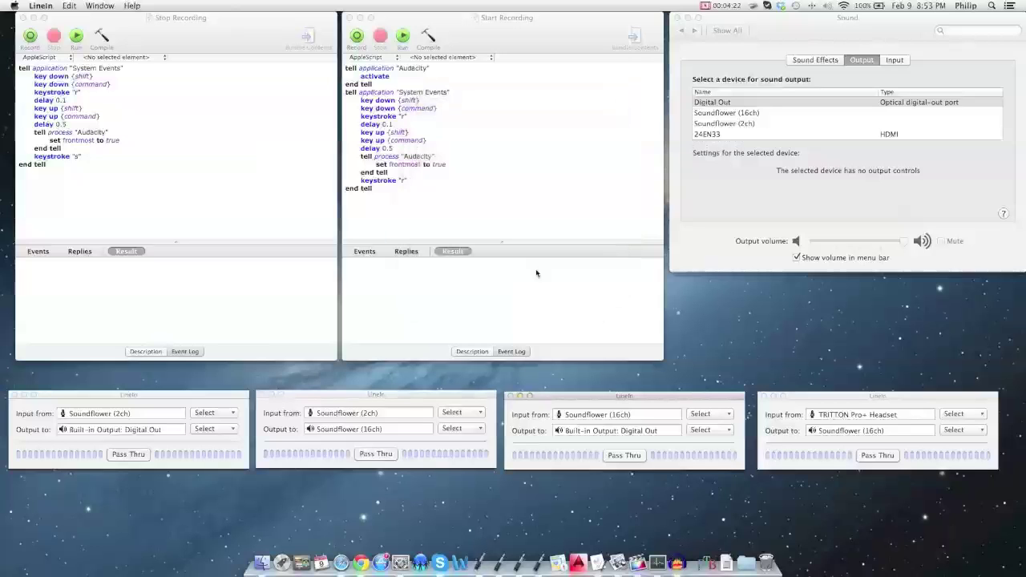
Step: Confirm the headset window's Advanced output maps Left and Right to Channel 3
click(906, 407)
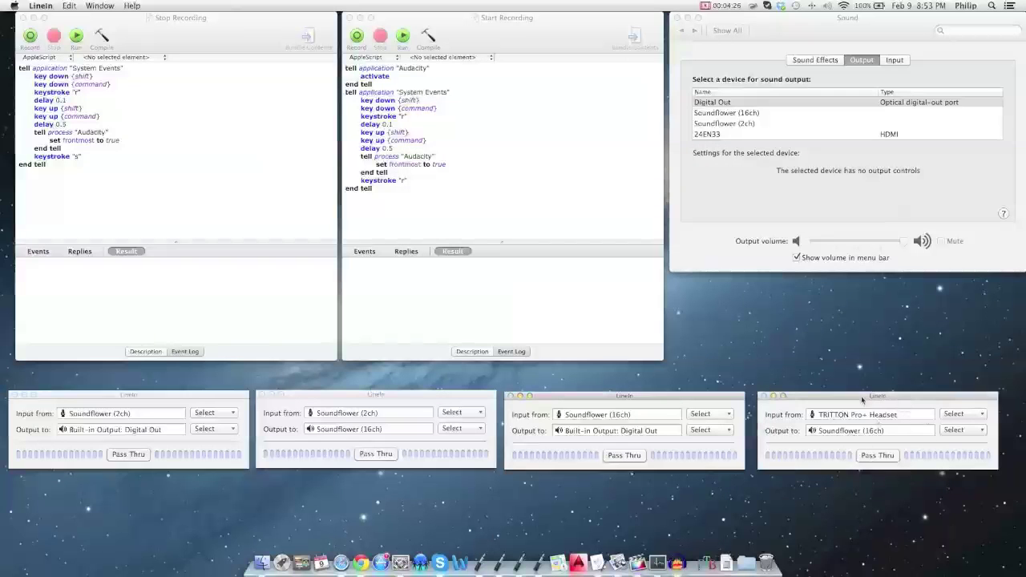
click(959, 430)
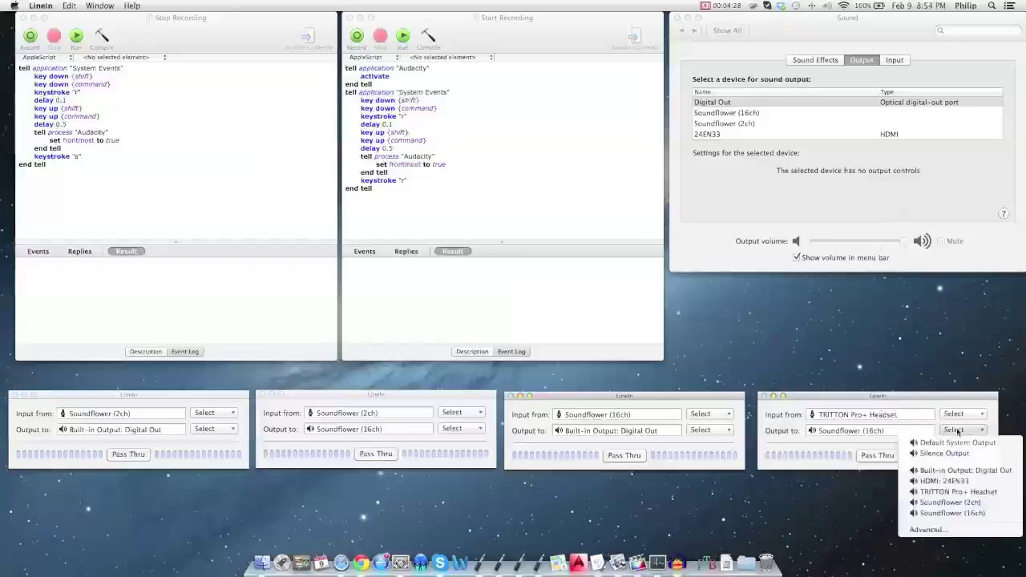
click(933, 529)
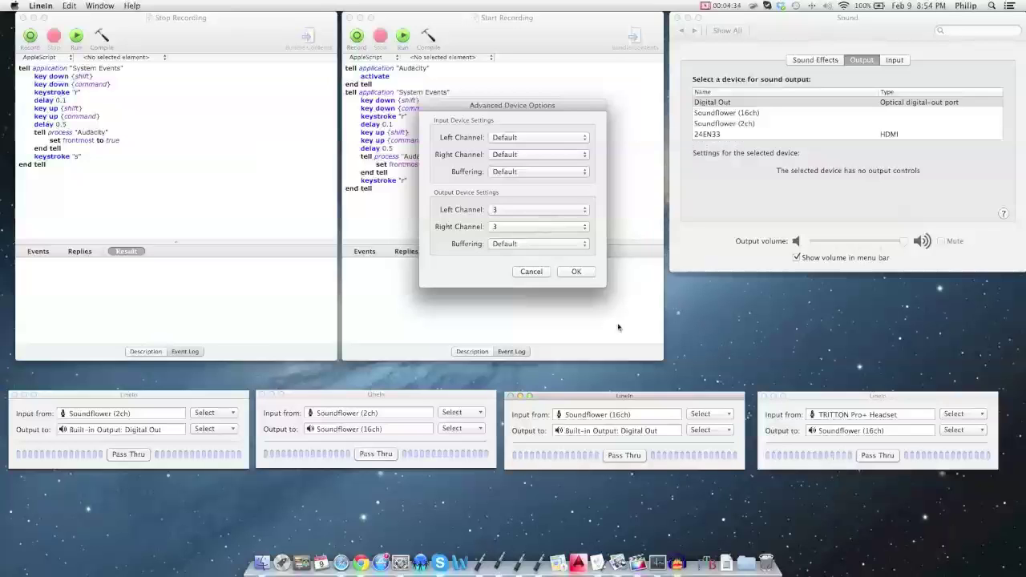
click(571, 271)
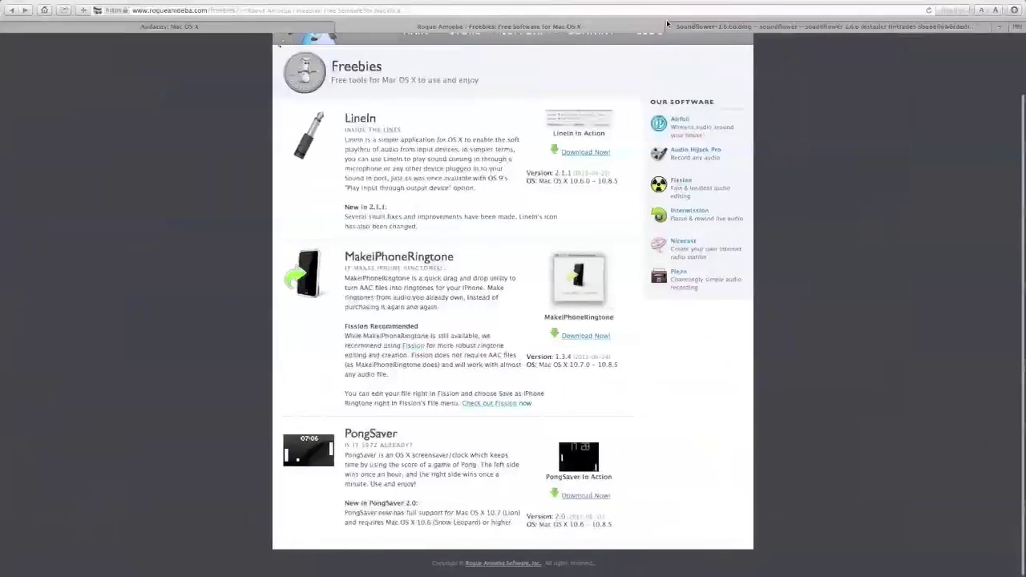
Step: Mount audacity-macosx-ub-2.0.5.dmg from Downloads, look inside its Audacity folder, then close it
click(173, 28)
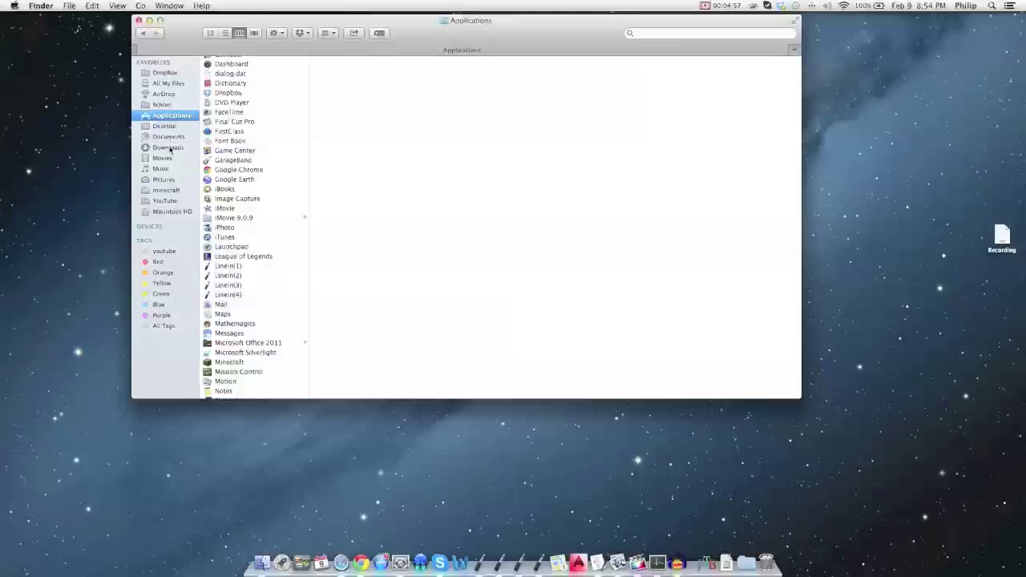
click(170, 150)
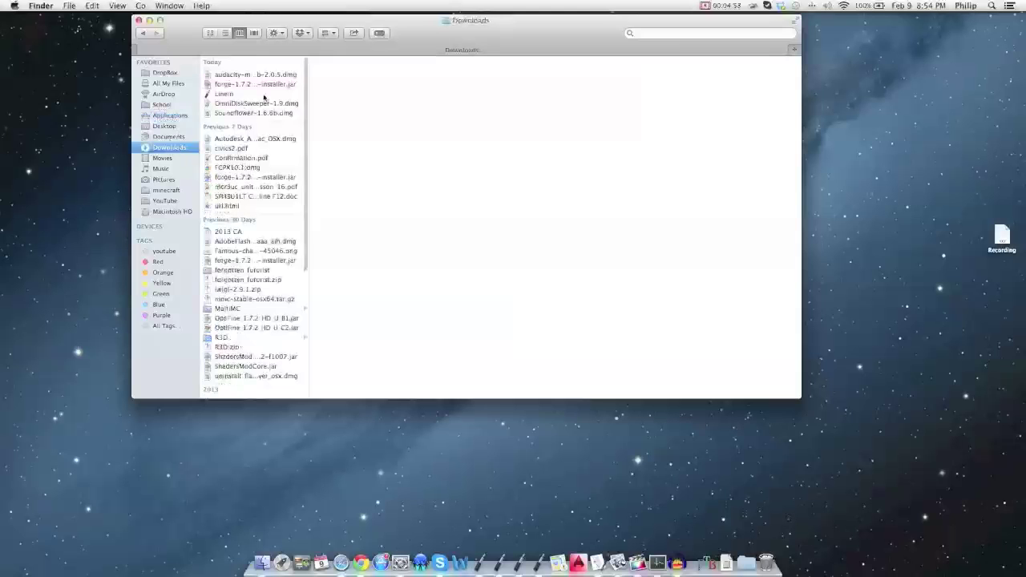
click(248, 75)
double_click(248, 75)
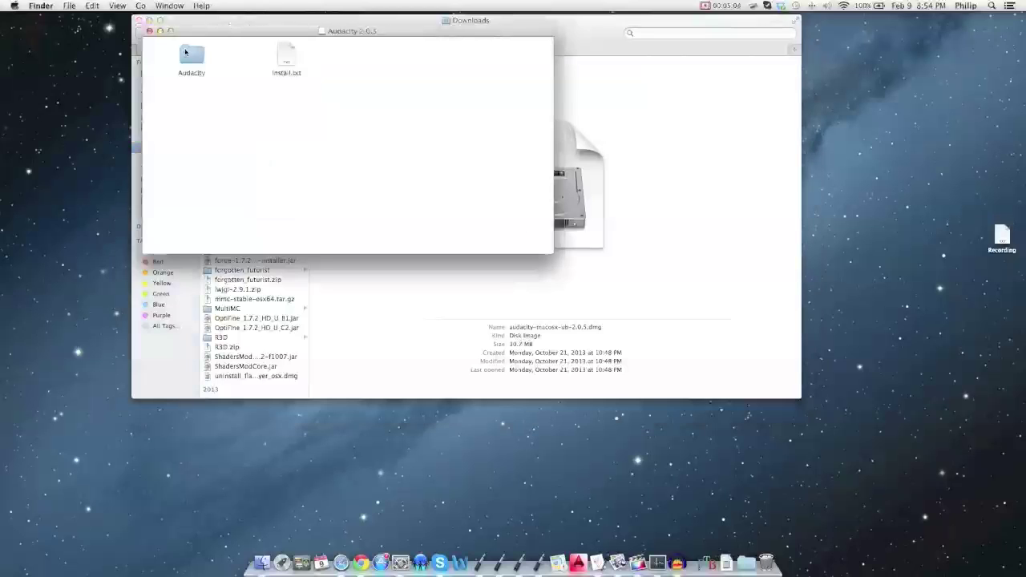
double_click(186, 52)
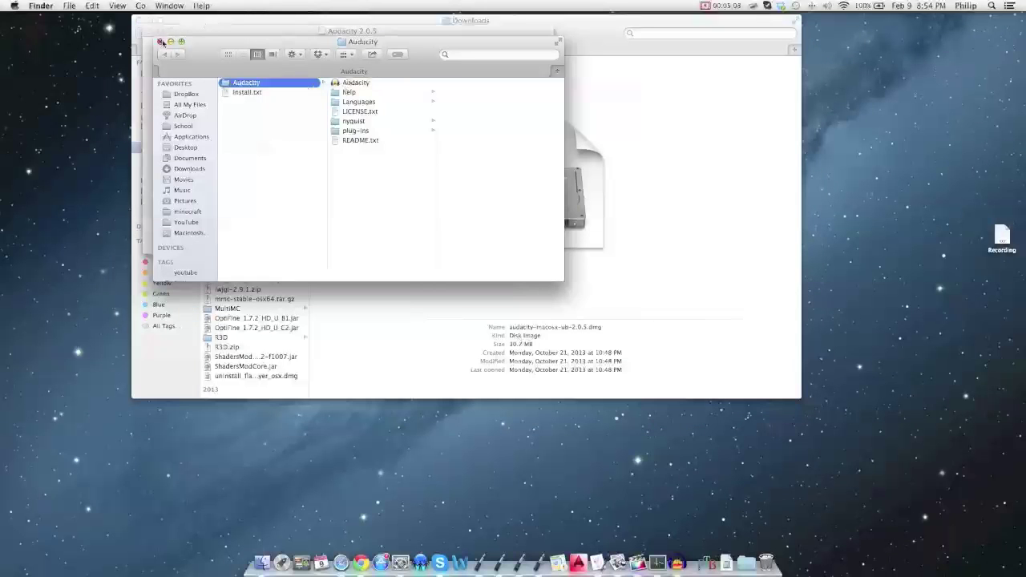
click(161, 42)
click(151, 31)
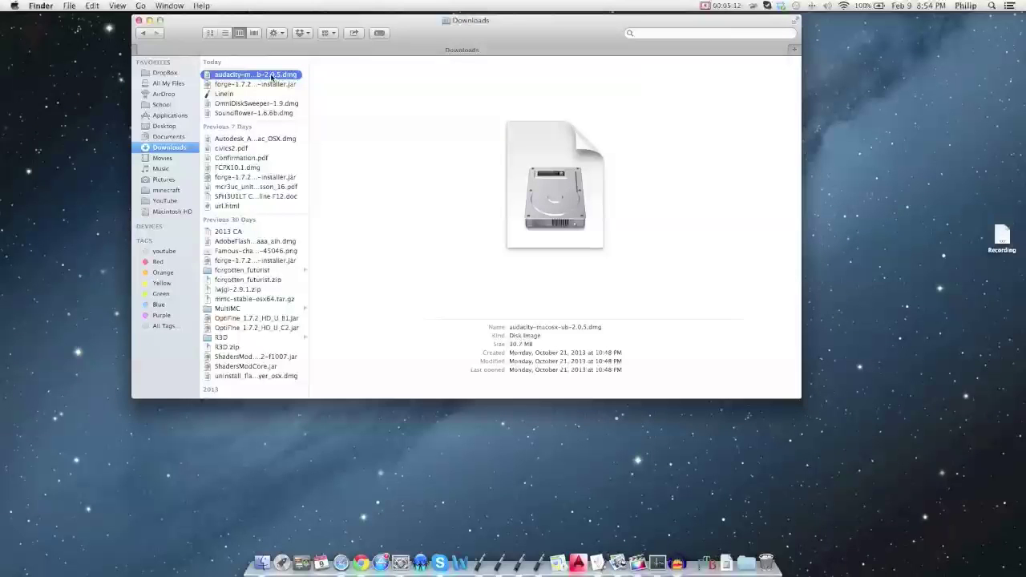
Step: Bring Audacity forward from the Dock and create a new empty project with File > New
click(678, 563)
right_click(678, 562)
click(682, 517)
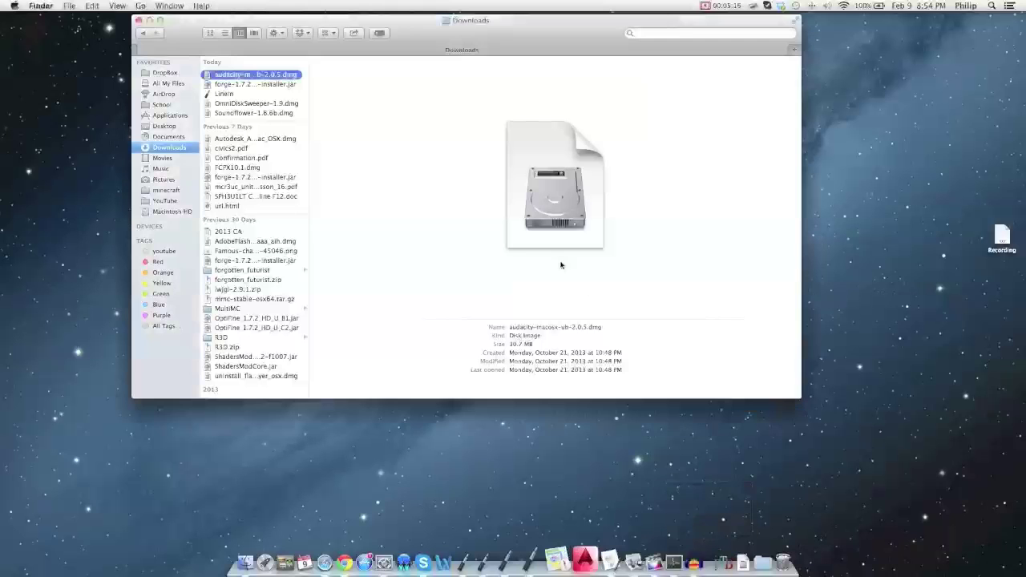
click(677, 560)
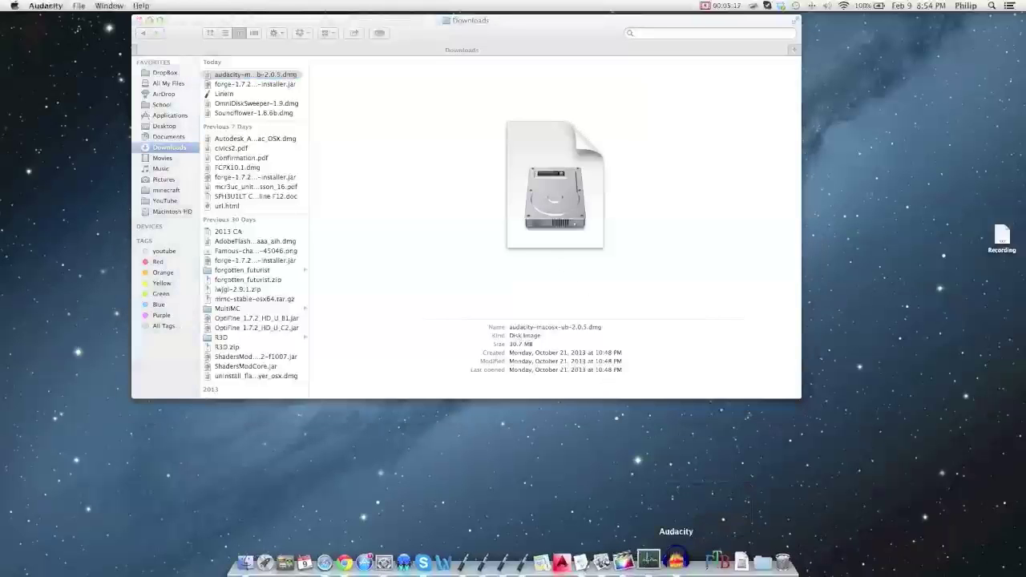
click(78, 6)
click(83, 18)
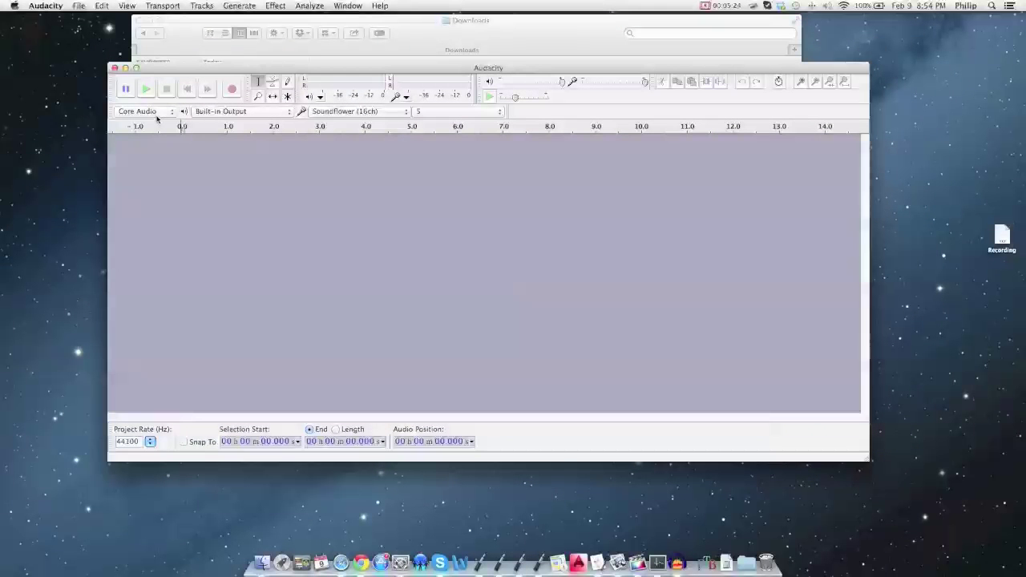
Step: Keep Built-in Output for playback and set 5 recording input channels in the device toolbar
click(265, 112)
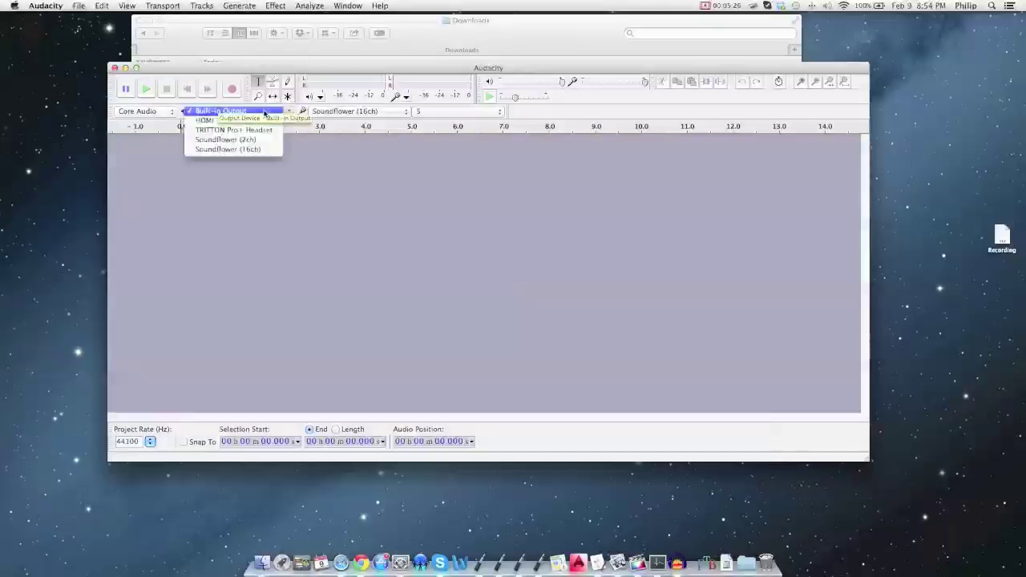
click(261, 112)
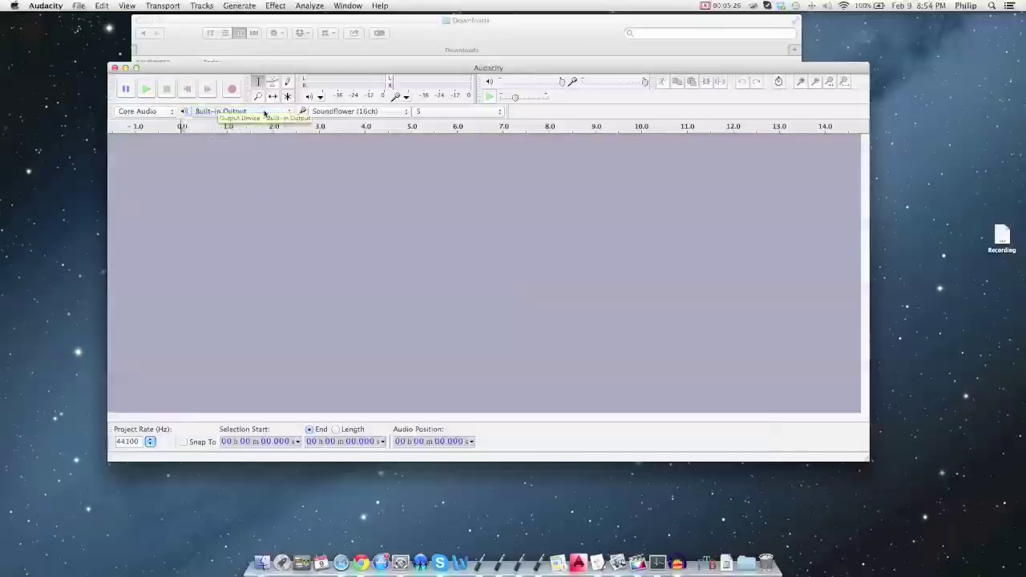
click(416, 112)
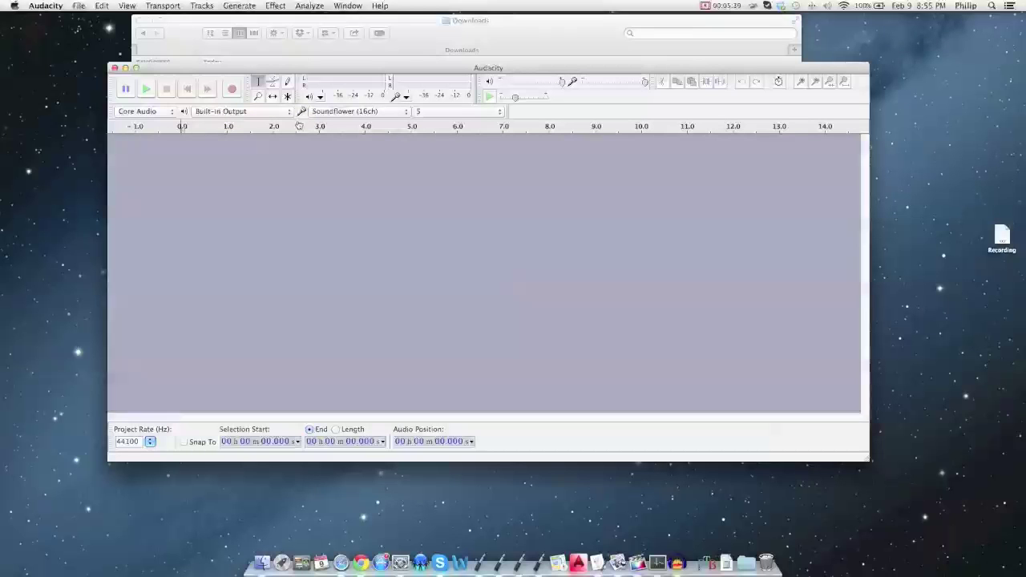
click(452, 110)
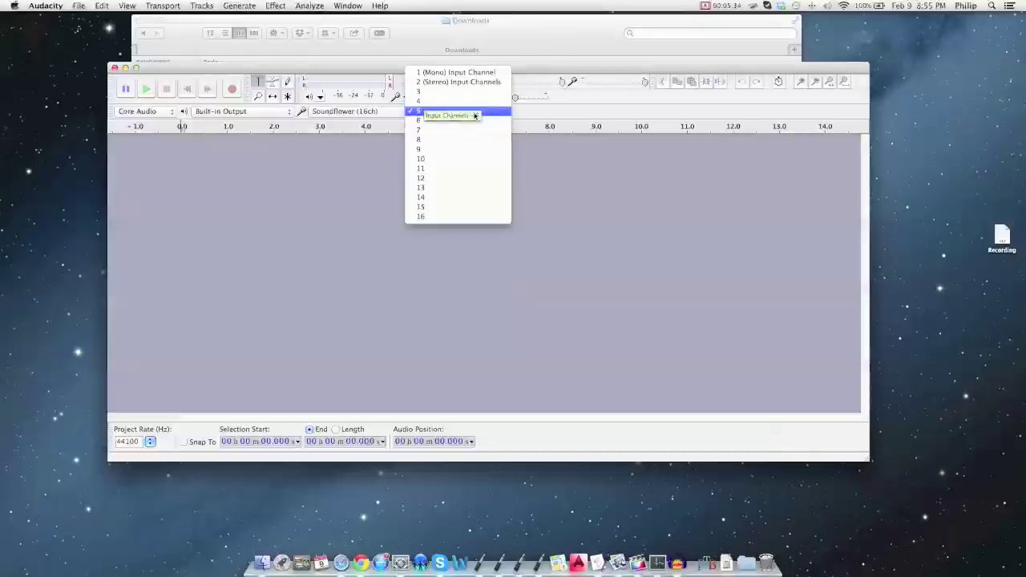
click(550, 119)
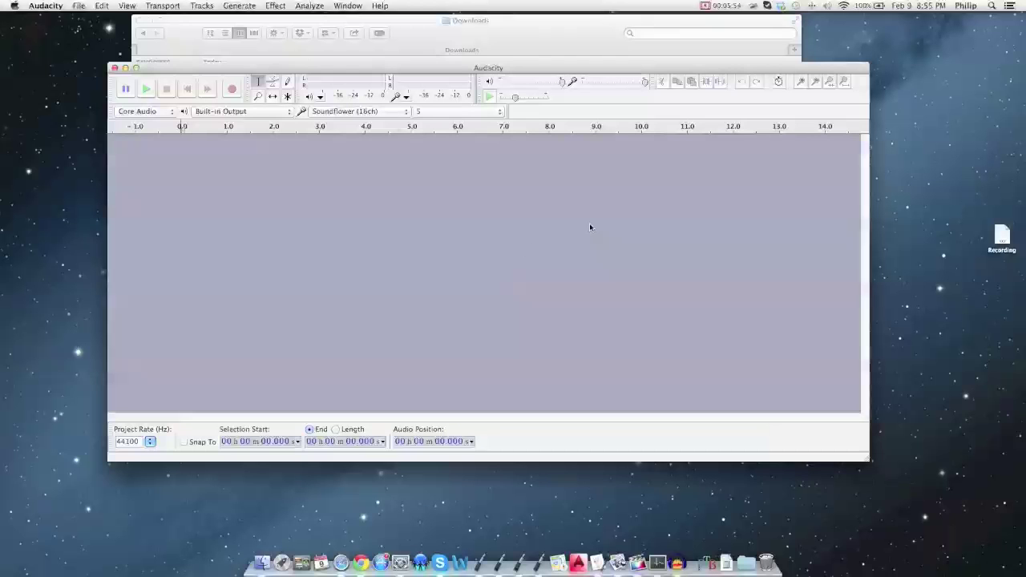
Step: Check Skype's Audio/Video preferences show TRITTON Pro+ Headset microphone and Soundflower (16ch) speakers, then return
key(super+Tab)
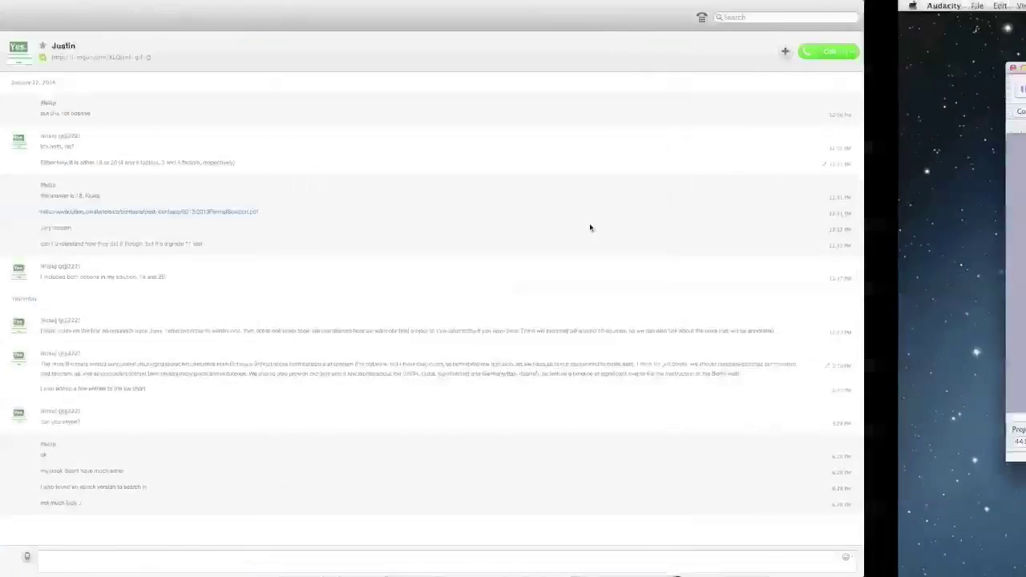
mouse_move(110, 2)
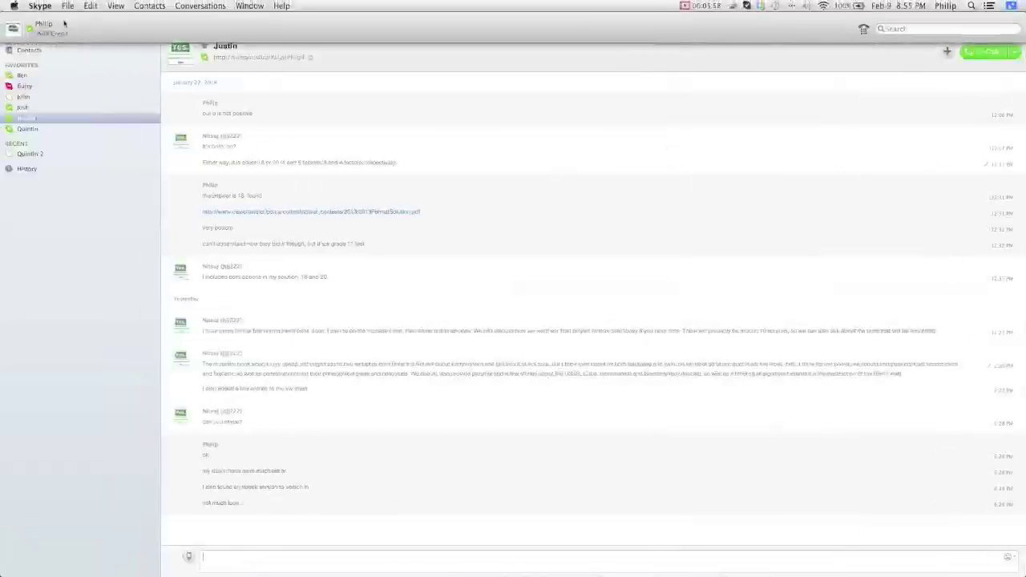
click(50, 5)
click(50, 34)
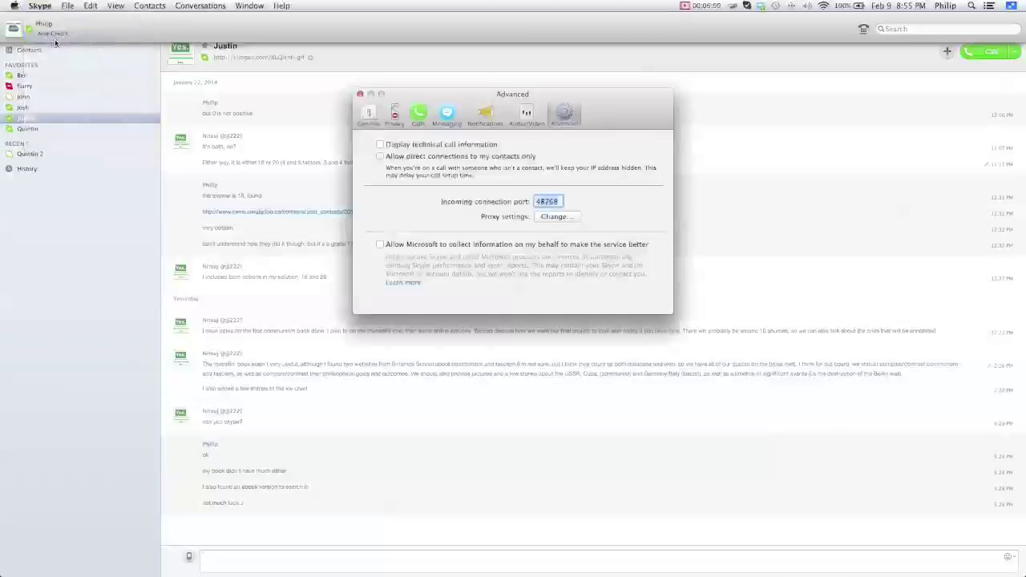
click(526, 119)
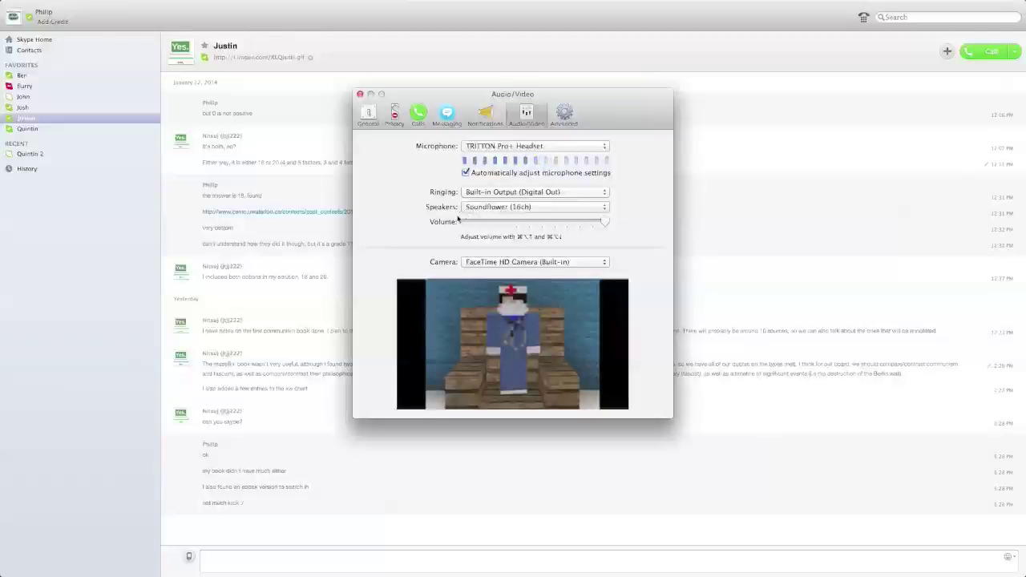
click(360, 94)
key(super+Tab)
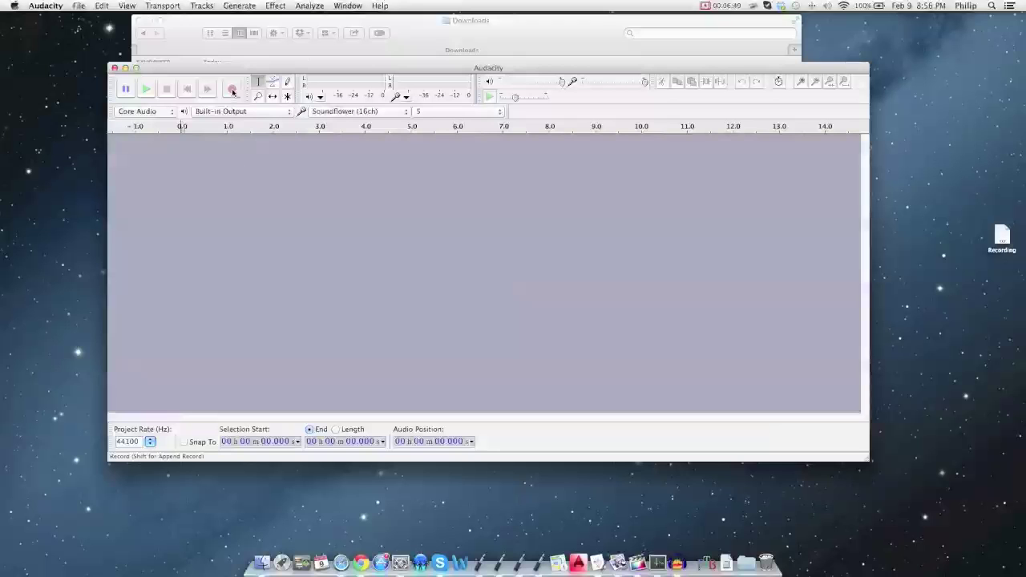
Step: Record a roughly 3.5-second five-track test, then close the recorded tracks
click(716, 6)
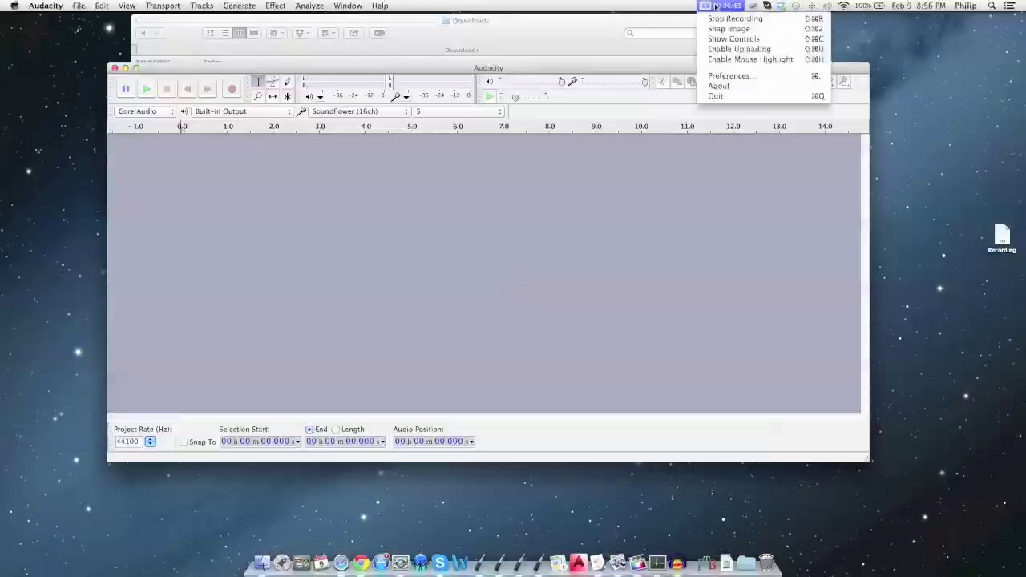
click(669, 4)
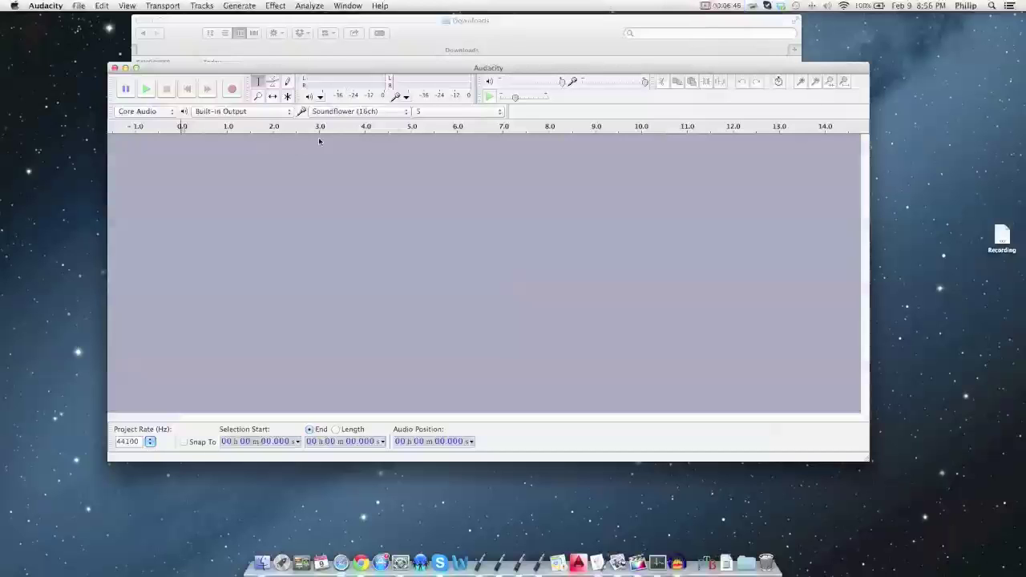
click(236, 89)
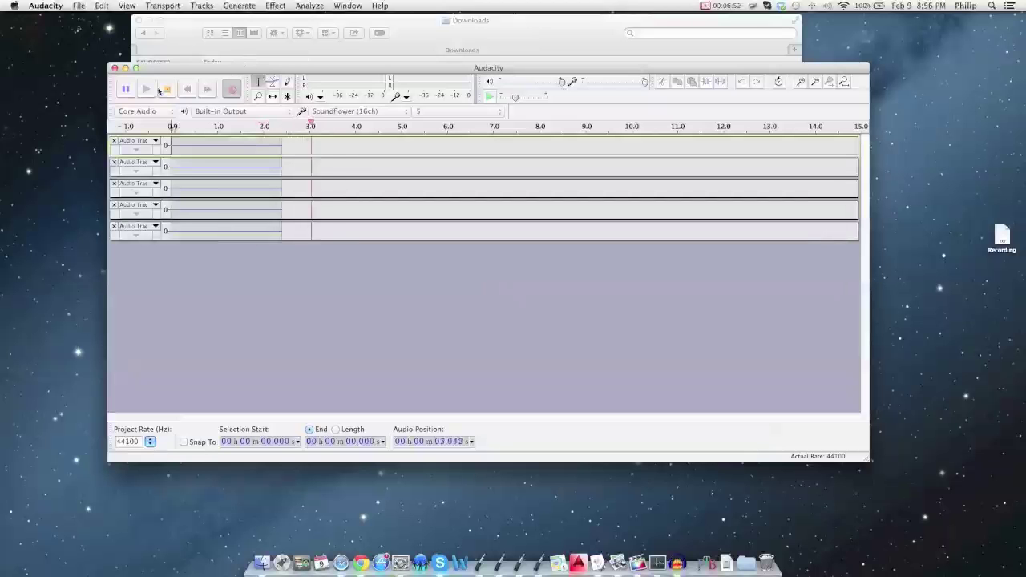
click(167, 88)
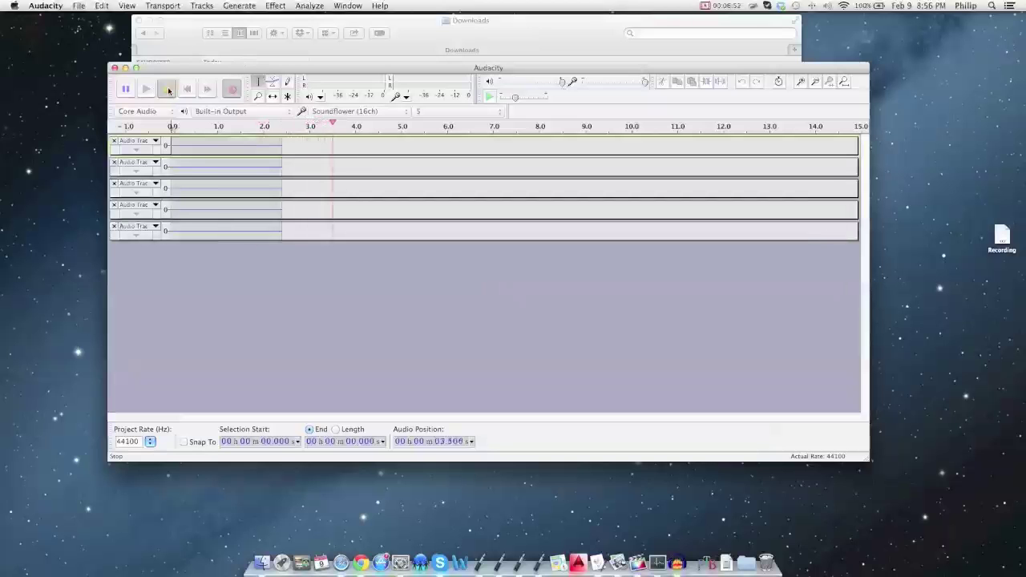
click(114, 141)
click(115, 141)
click(115, 141)
click(115, 141)
click(115, 141)
Step: Enable Pass Thru in all four LineIn windows and set system sound output to Soundflower (2ch)
key(ctrl+Left)
key(ctrl+Left)
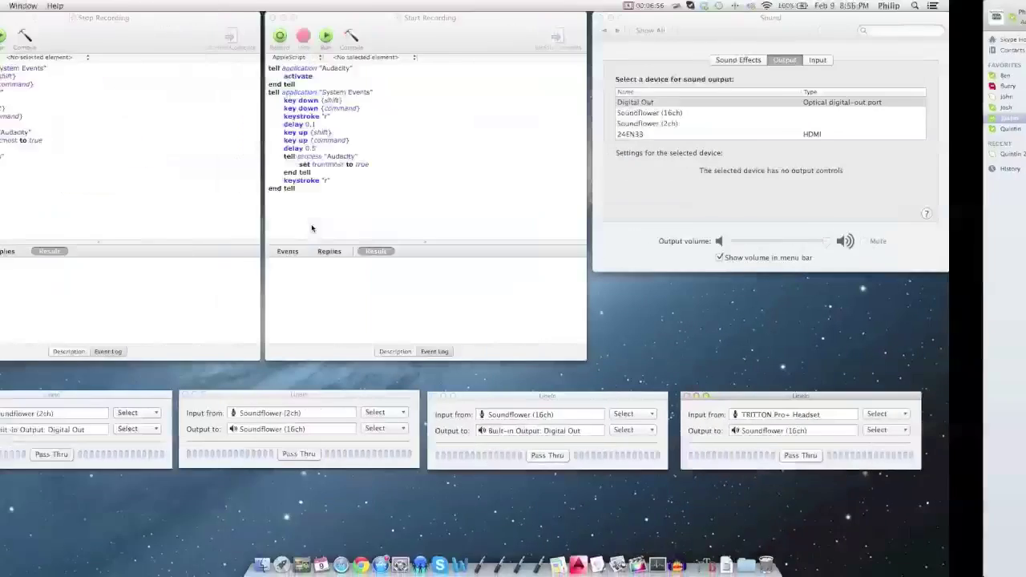
click(135, 457)
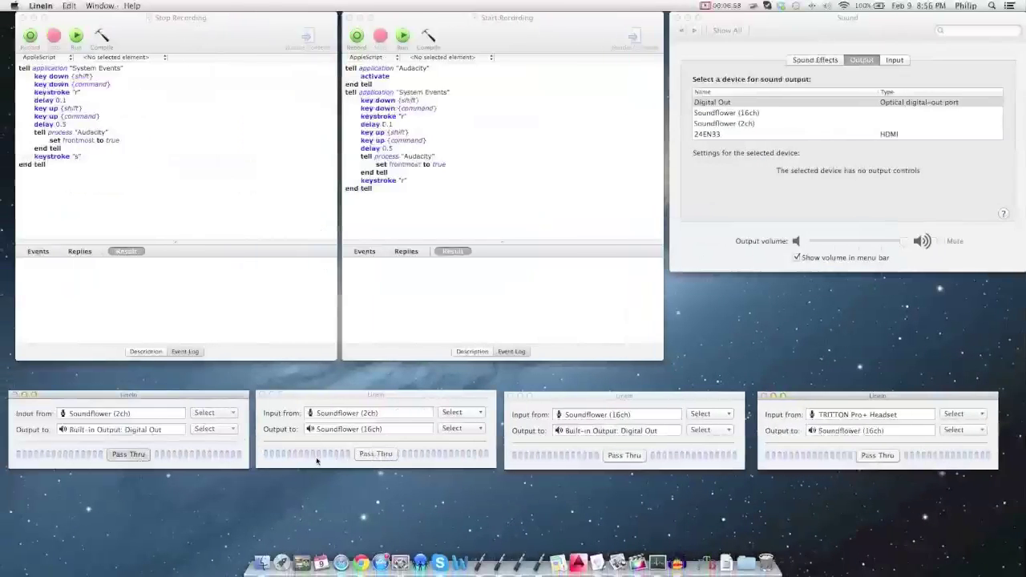
click(375, 453)
click(624, 456)
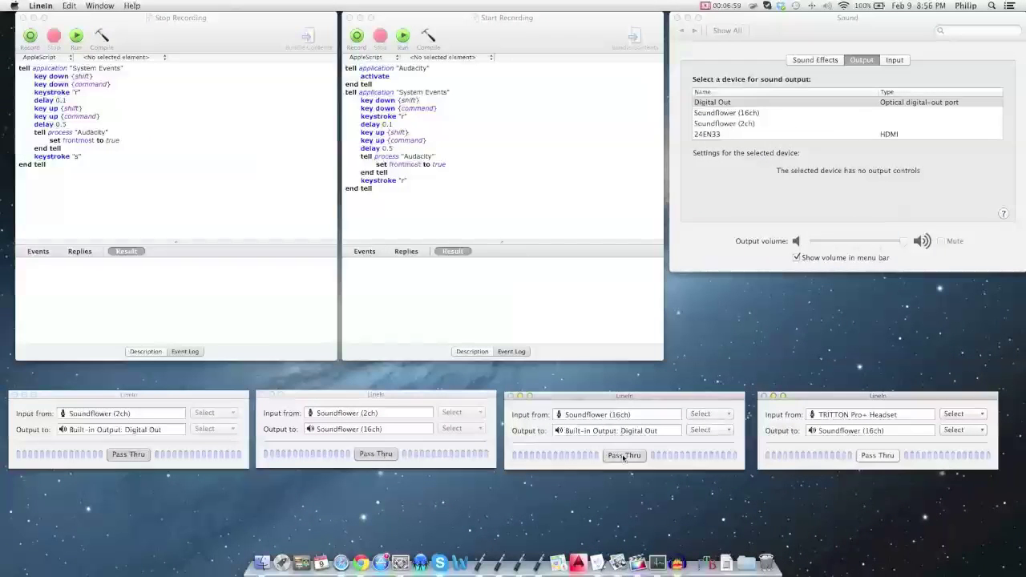
click(875, 455)
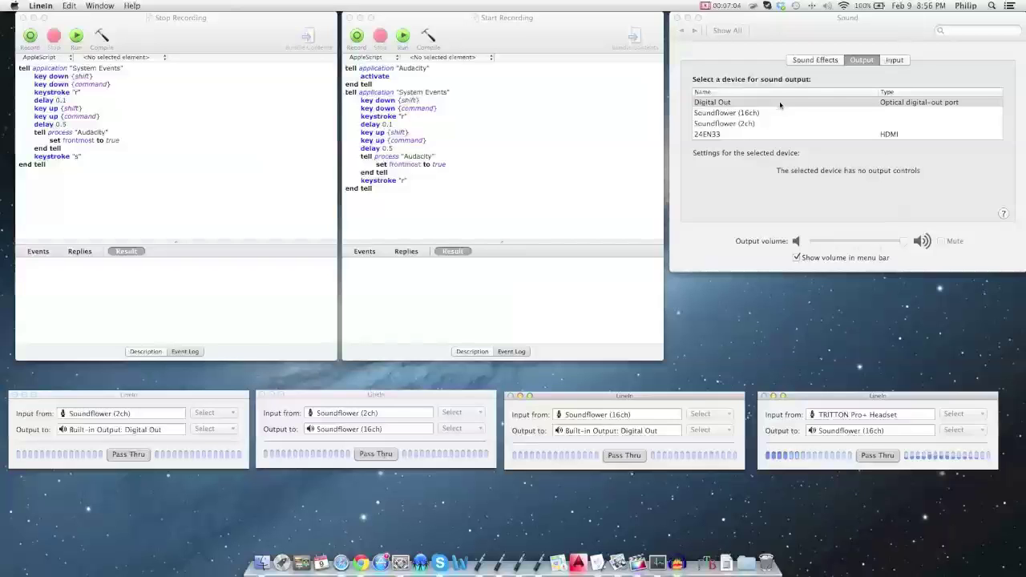
click(754, 125)
click(754, 125)
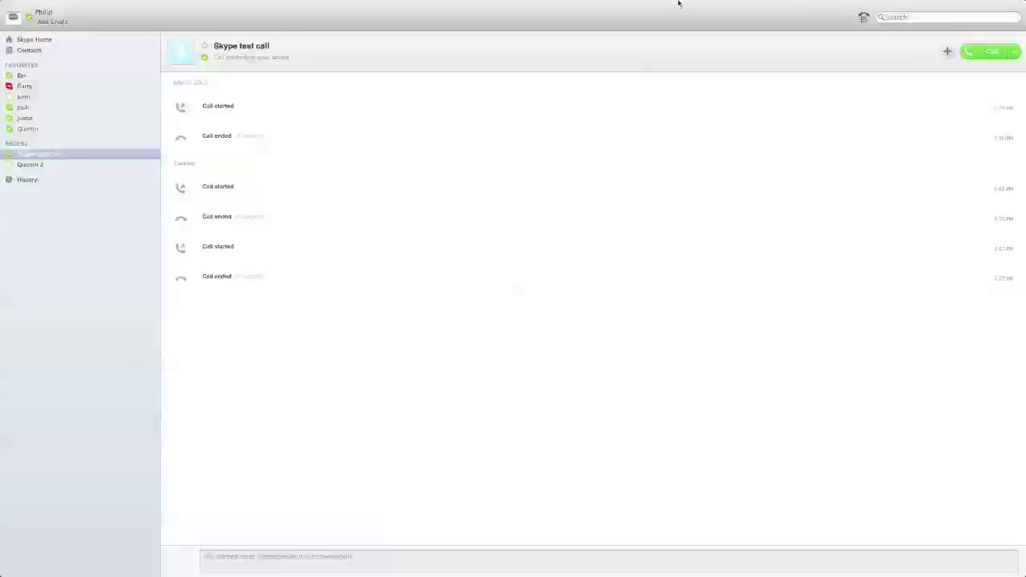
Step: Place a Skype call to the 'Skype test call' contact
click(972, 52)
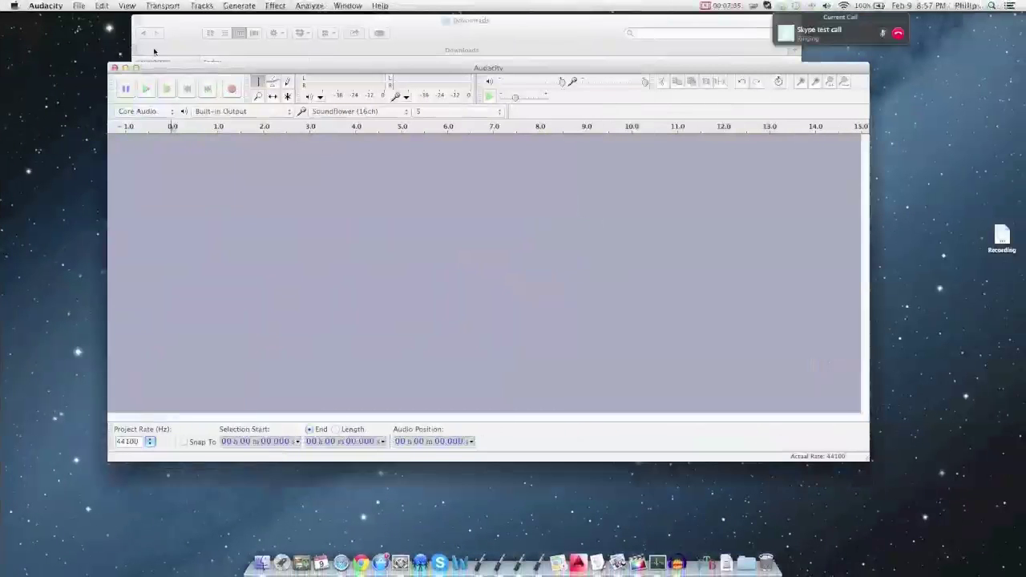
Step: Start the five-track recording of the Skype call, then show the Mission Control overview
click(232, 88)
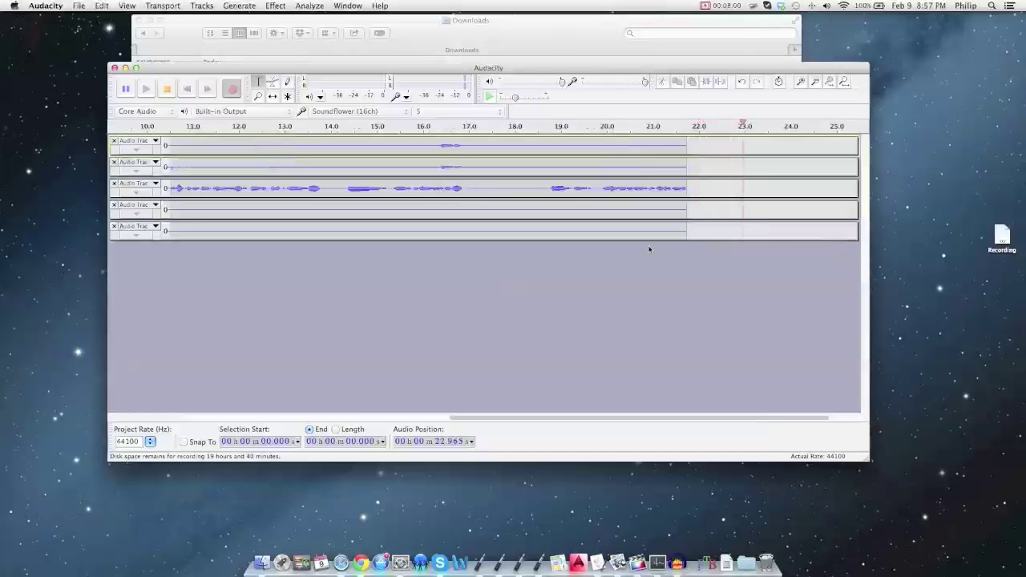
key(ctrl+Up)
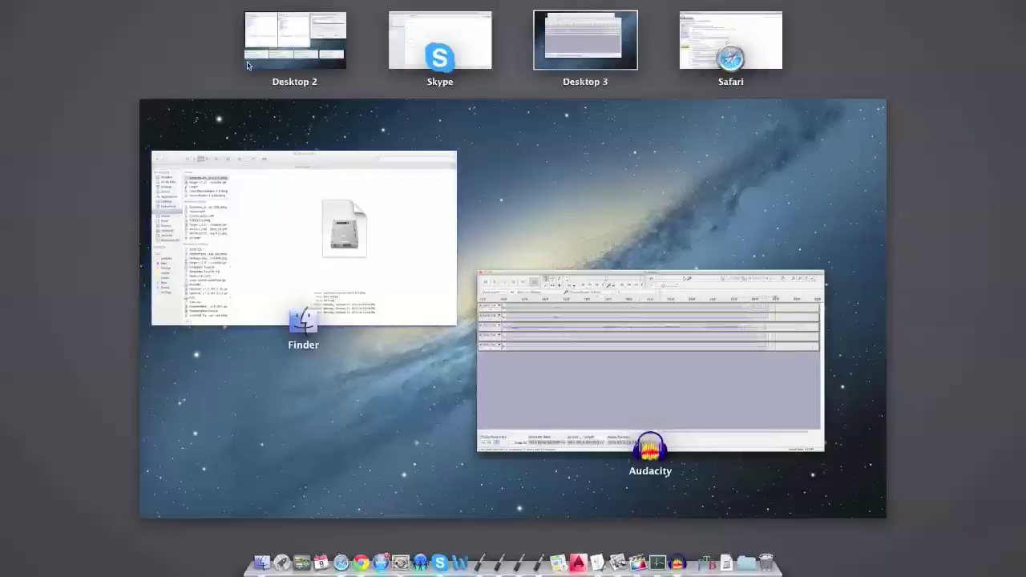
Step: Switch to the Safari desktop and load youtube.com in a new tab
click(704, 24)
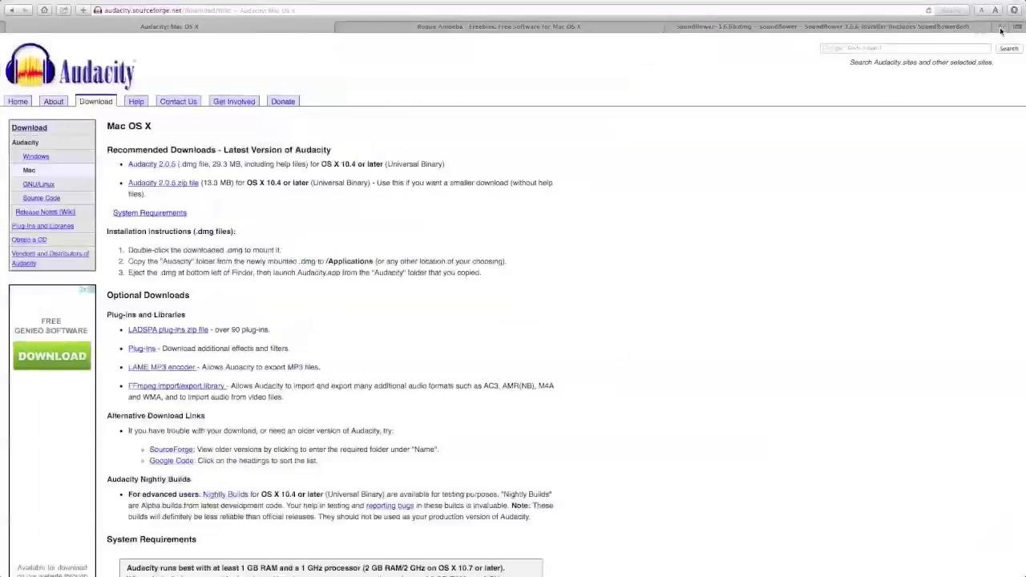
click(1000, 28)
text(youtube.com)
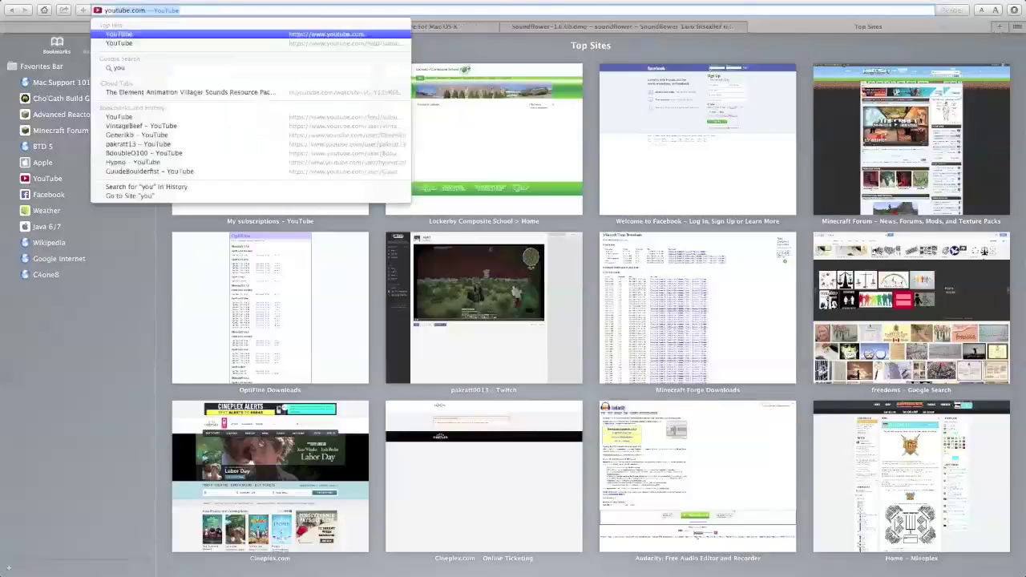
key(Return)
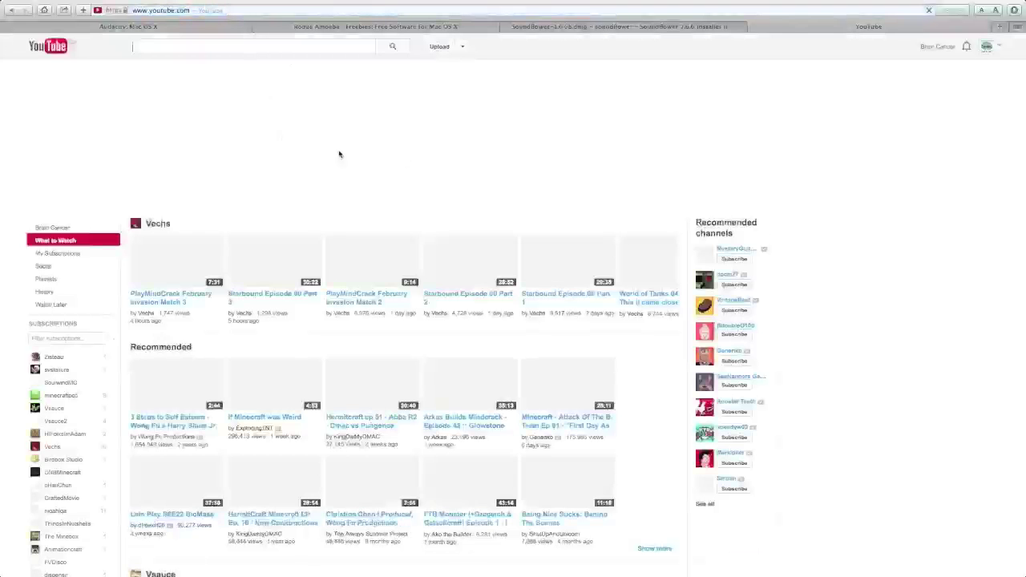
Step: Scroll down the YouTube page and play 'Mindcrack Podcast - Episode 61'
scroll(76, 398, down, 5)
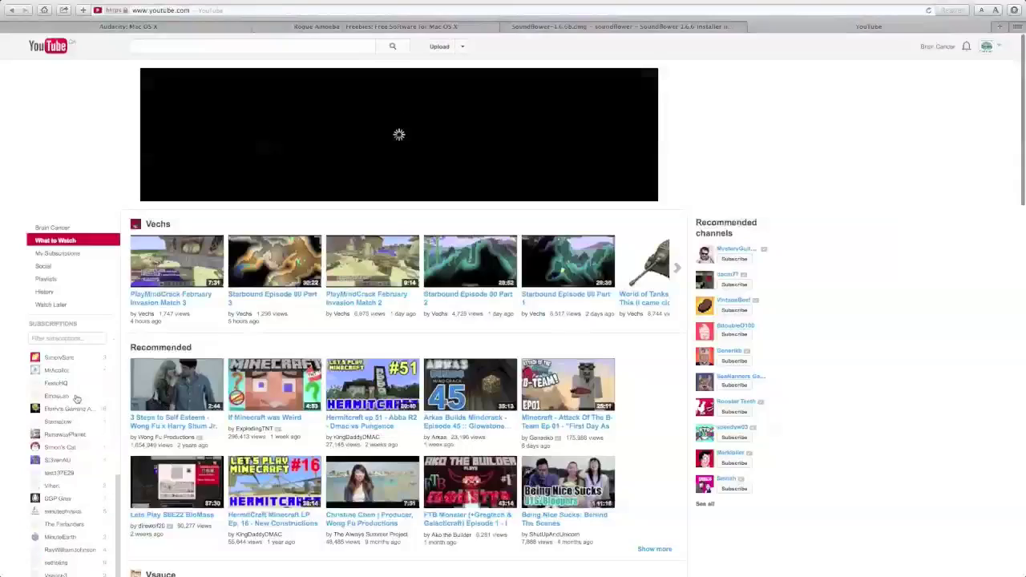
scroll(77, 397, down, 3)
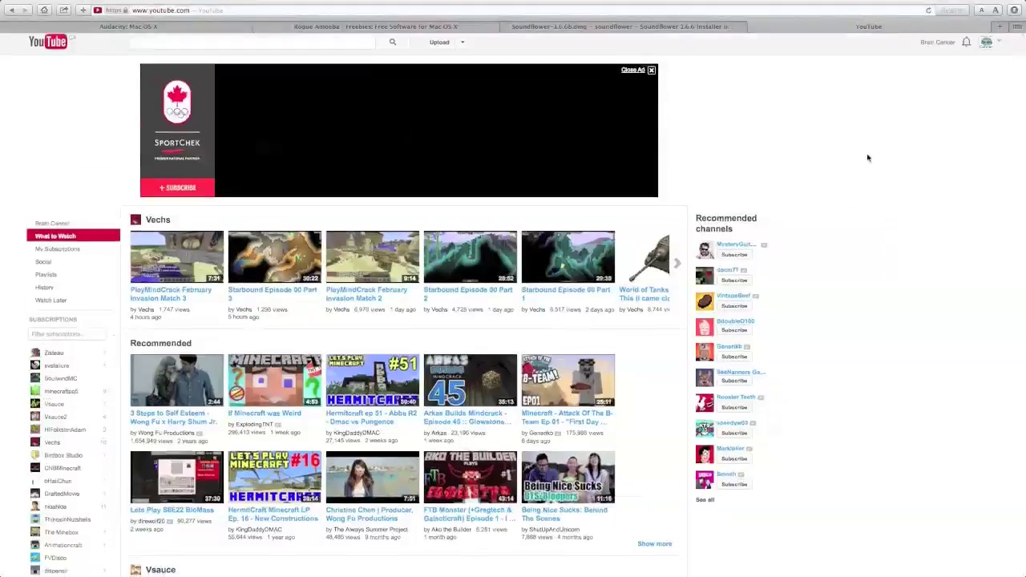
scroll(866, 158, down, 6)
scroll(866, 156, up, 6)
scroll(866, 154, down, 5)
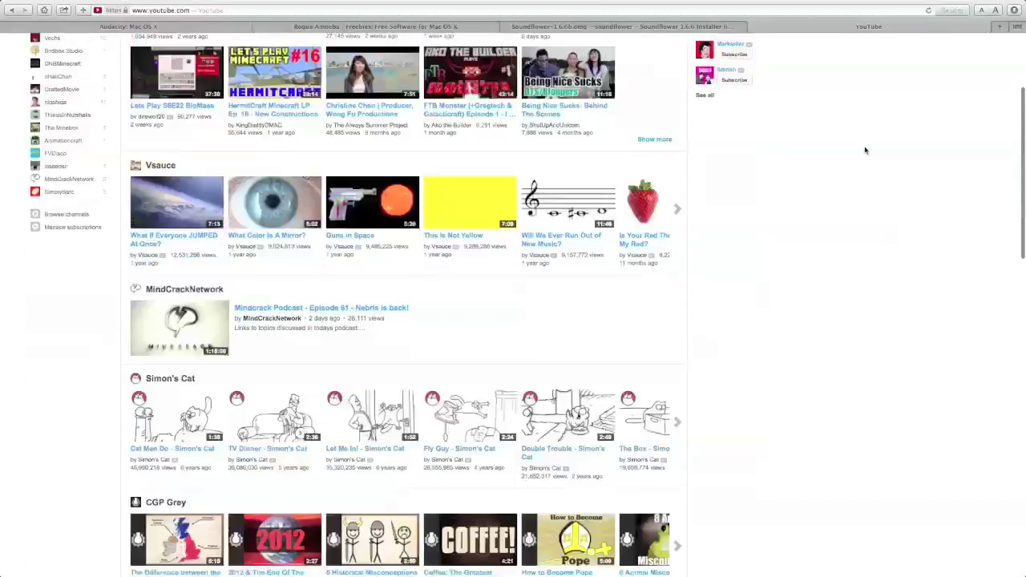
scroll(865, 150, down, 4)
click(344, 148)
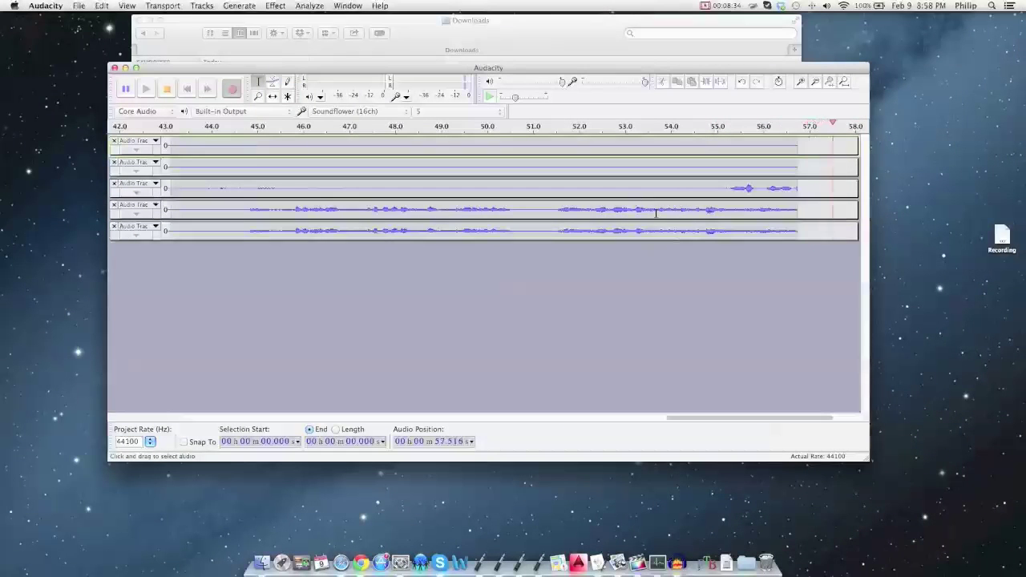
Step: Return to the Audacity desktop and stop the roughly one-minute recording
key(ctrl+Right)
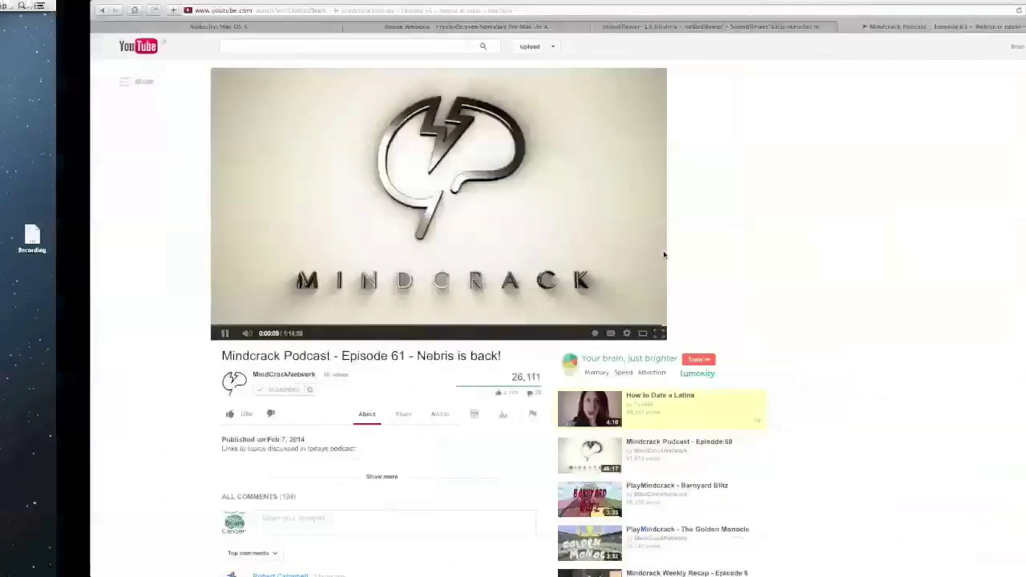
key(ctrl+Left)
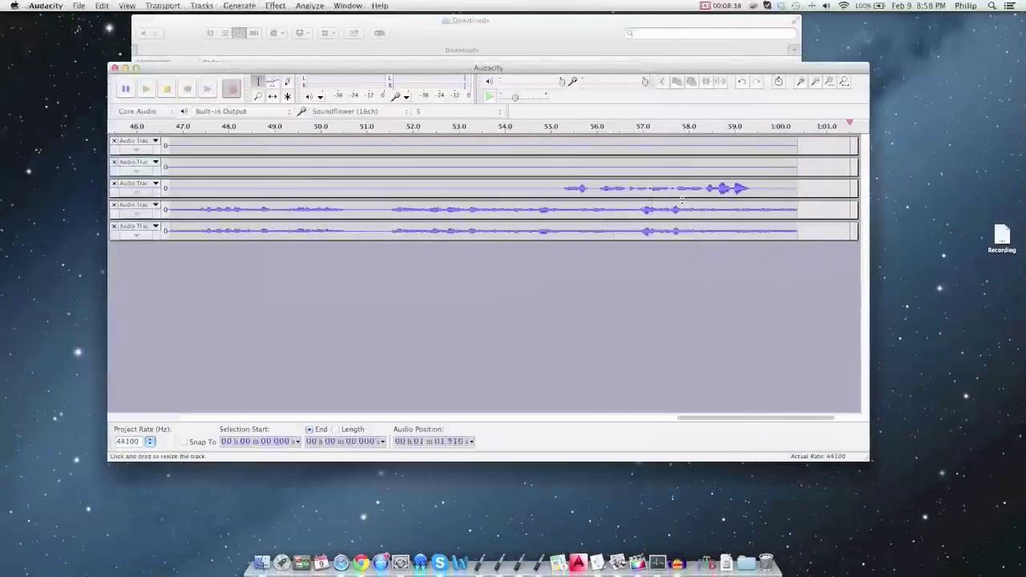
click(167, 89)
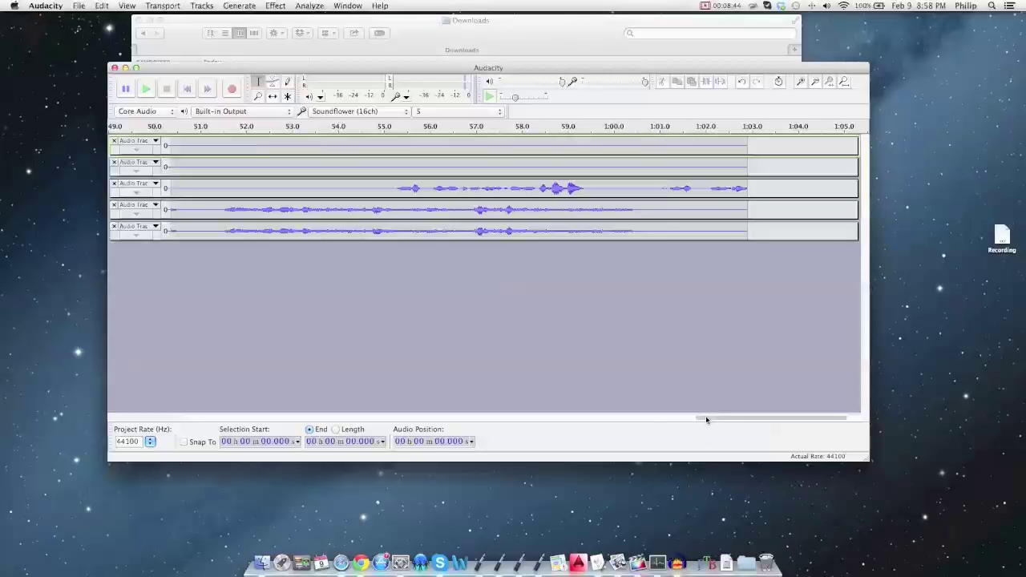
Step: Scroll back to the start and play the recording's opening seconds from the third track
drag(706, 419, 161, 425)
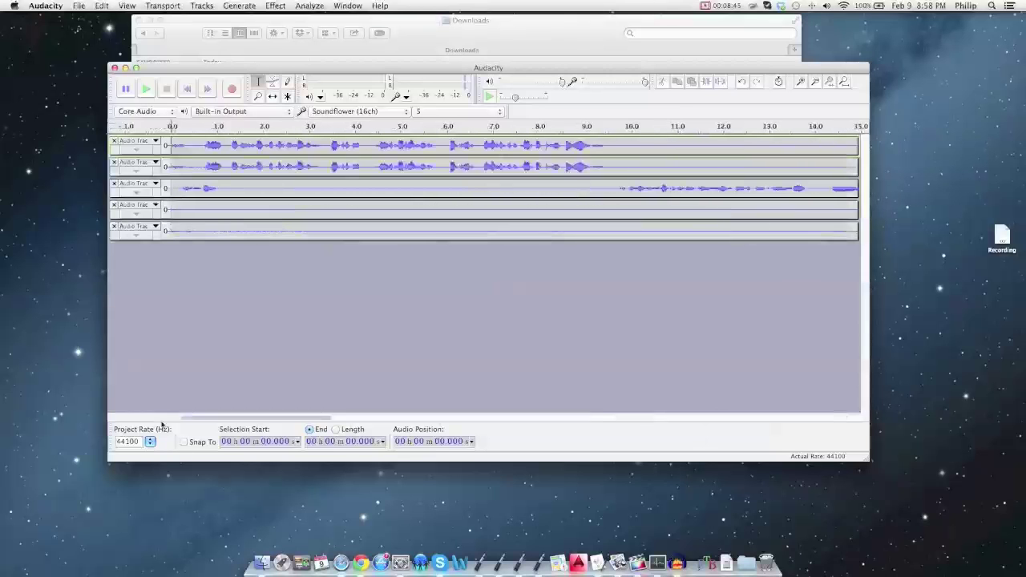
click(171, 189)
click(146, 90)
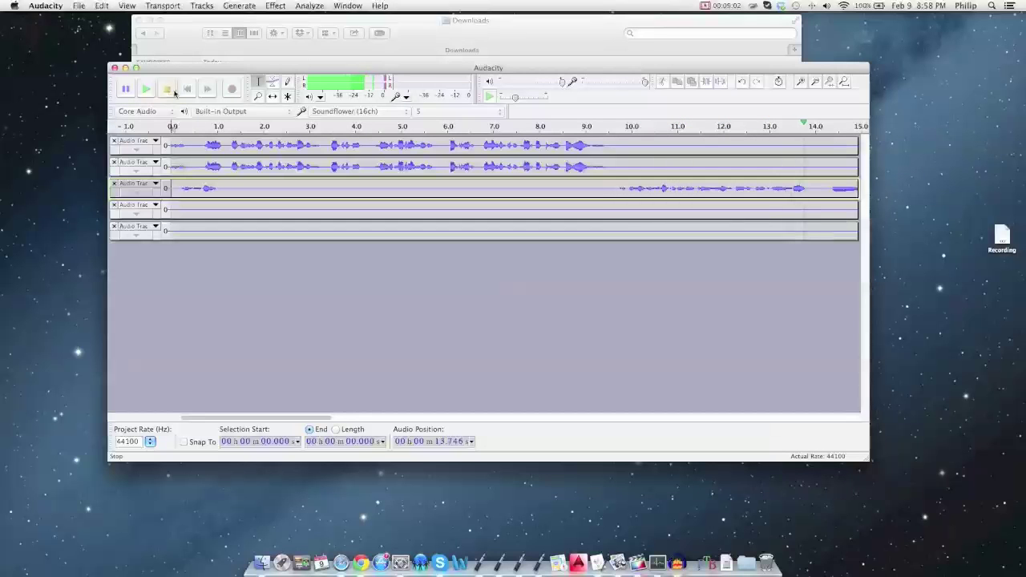
click(168, 90)
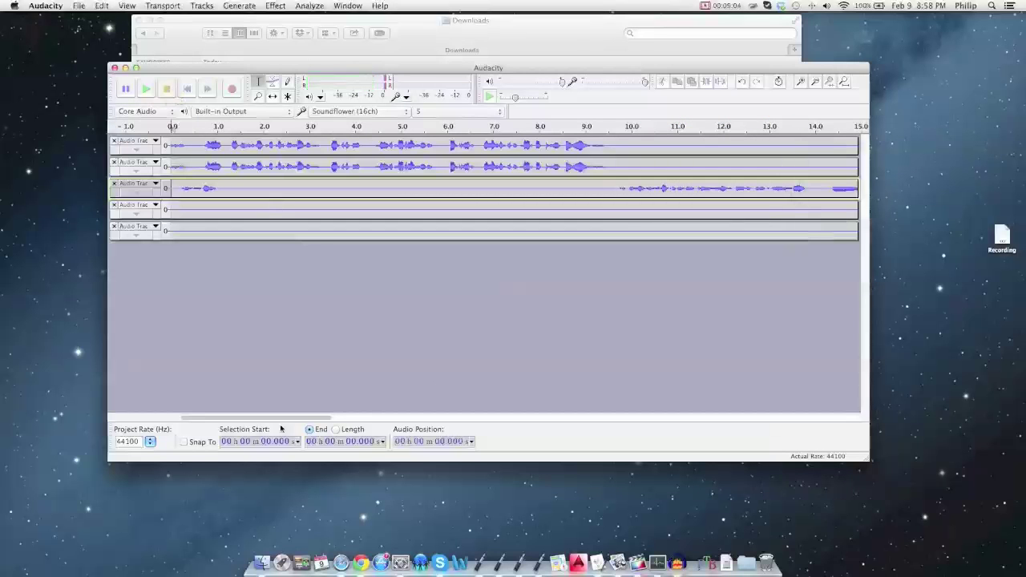
Step: Adjust the timeline scroll position and bring up the Effect menu
scroll(280, 419, right, 3)
scroll(272, 415, left, 3)
drag(267, 414, 283, 417)
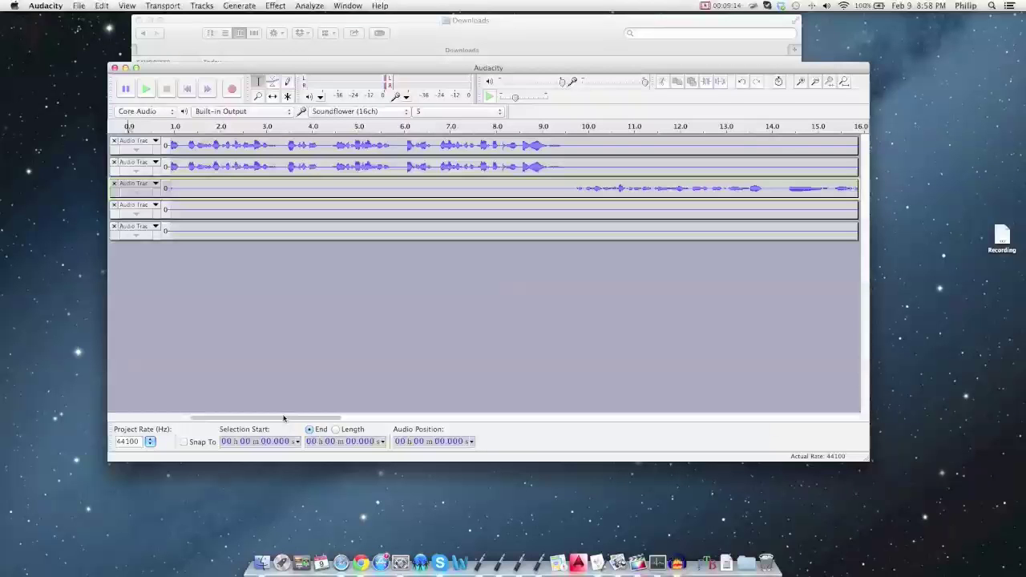
drag(283, 417, 258, 416)
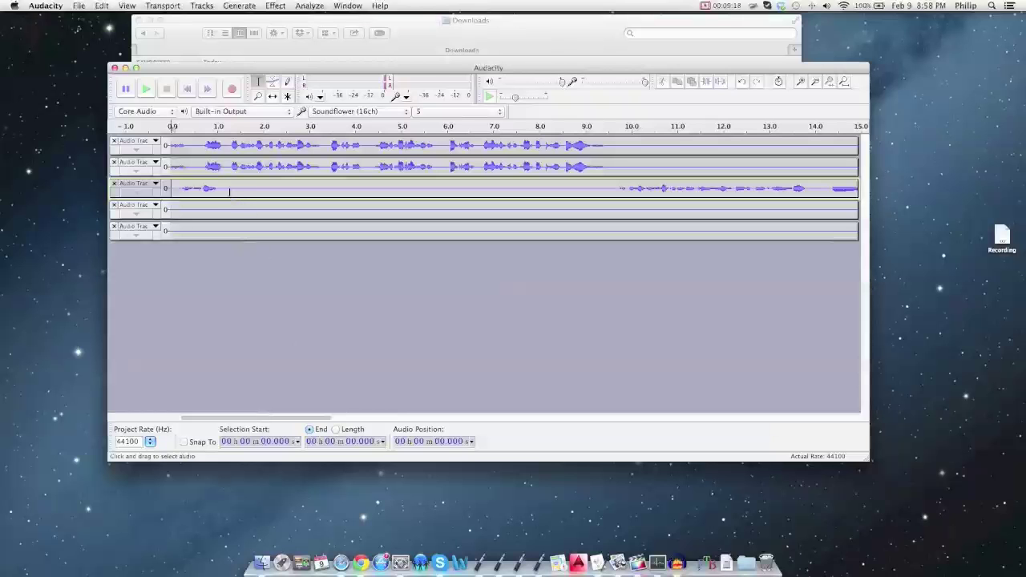
click(305, 6)
mouse_move(283, 5)
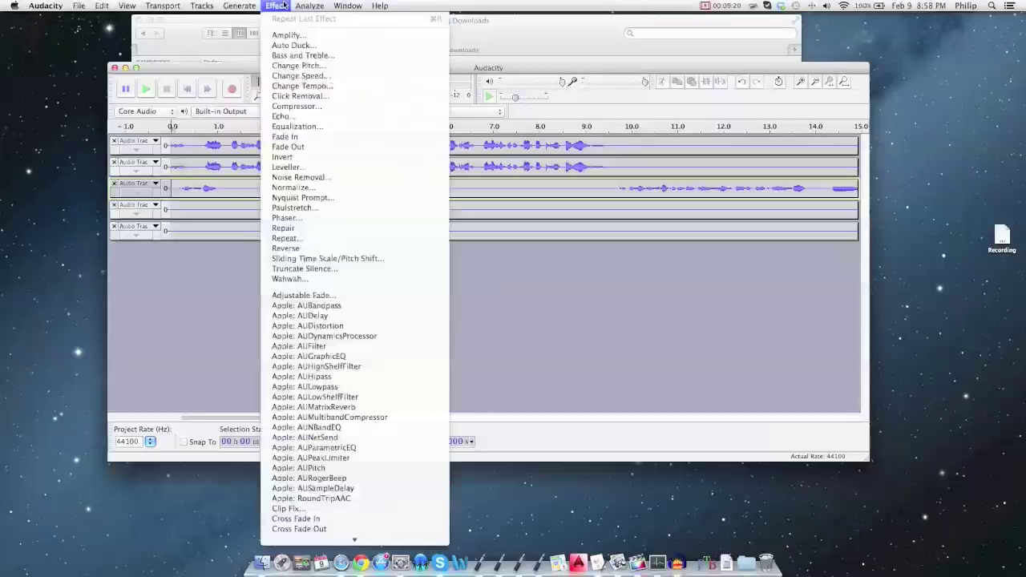
Step: Capture a quiet stretch of the third track as the Noise Removal noise profile
click(304, 177)
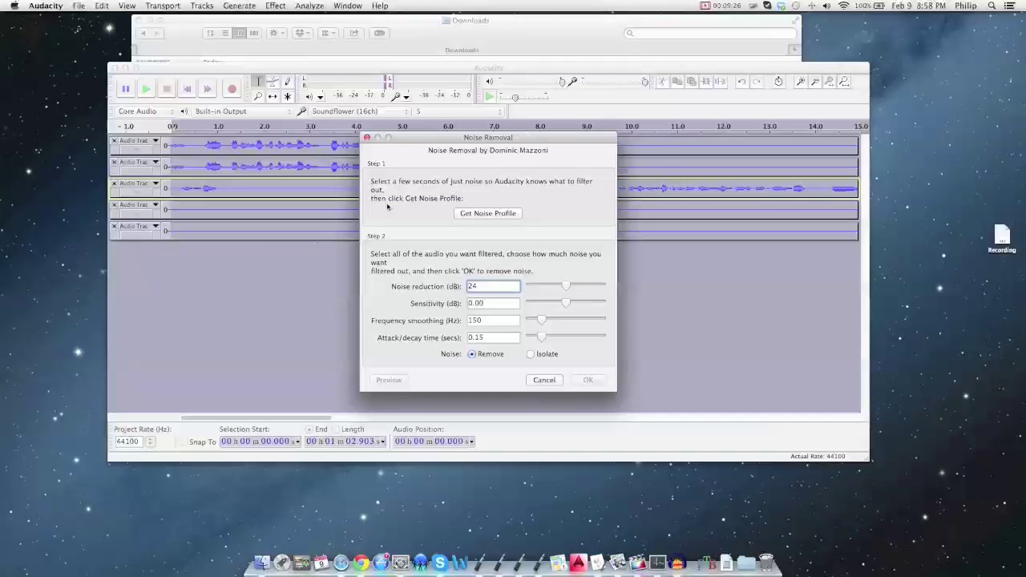
click(366, 138)
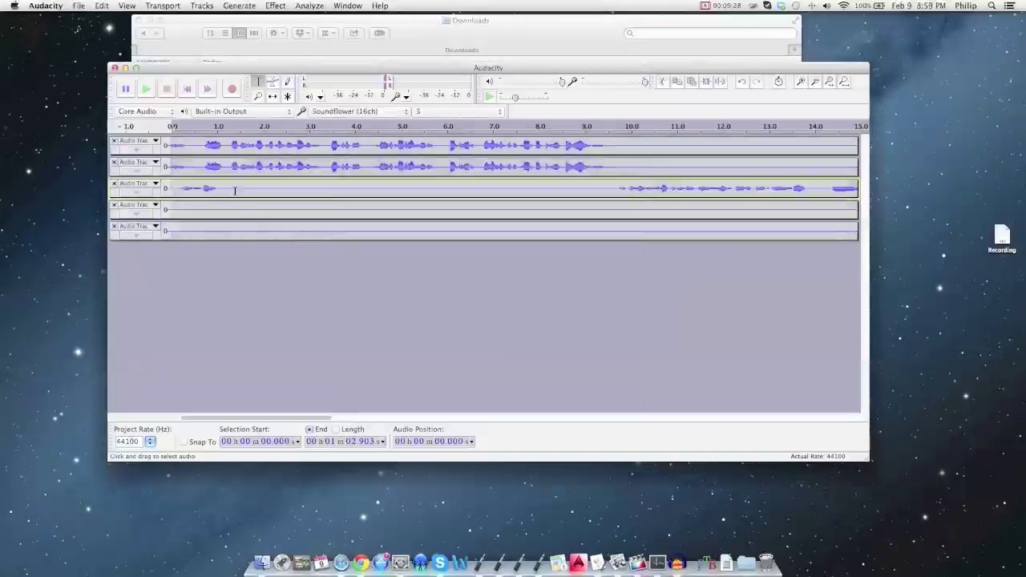
drag(236, 190, 340, 193)
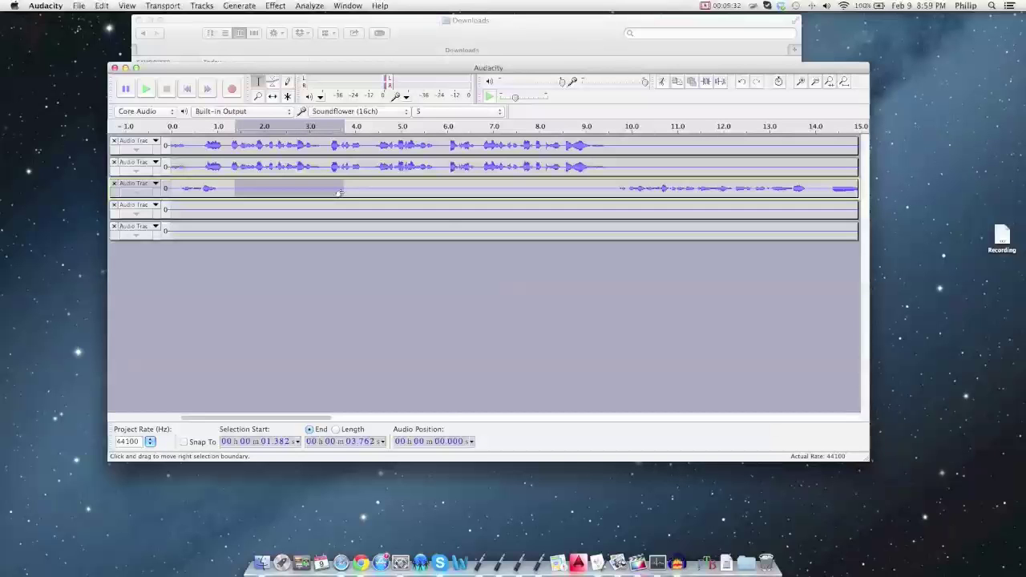
click(275, 6)
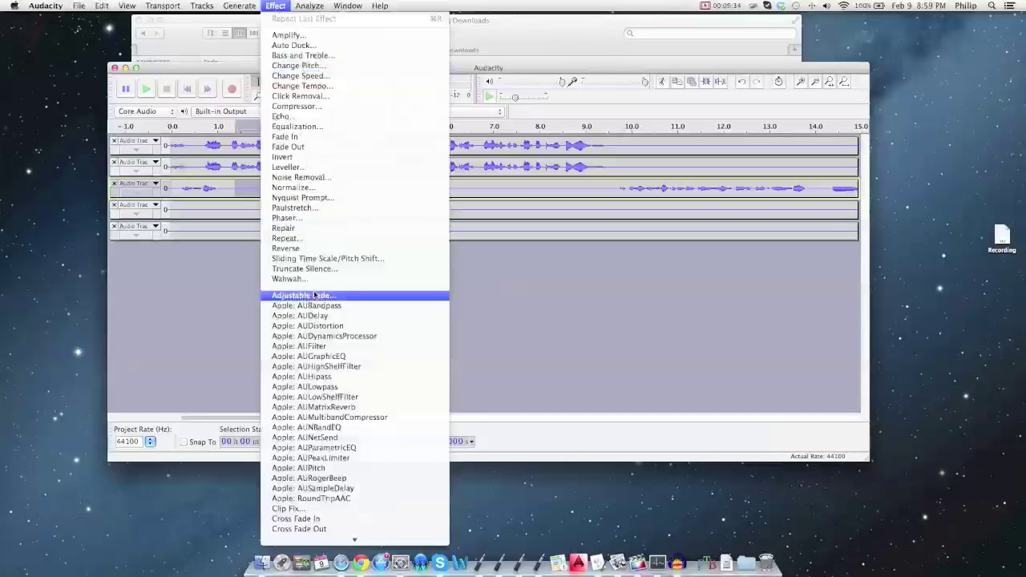
click(303, 177)
click(481, 214)
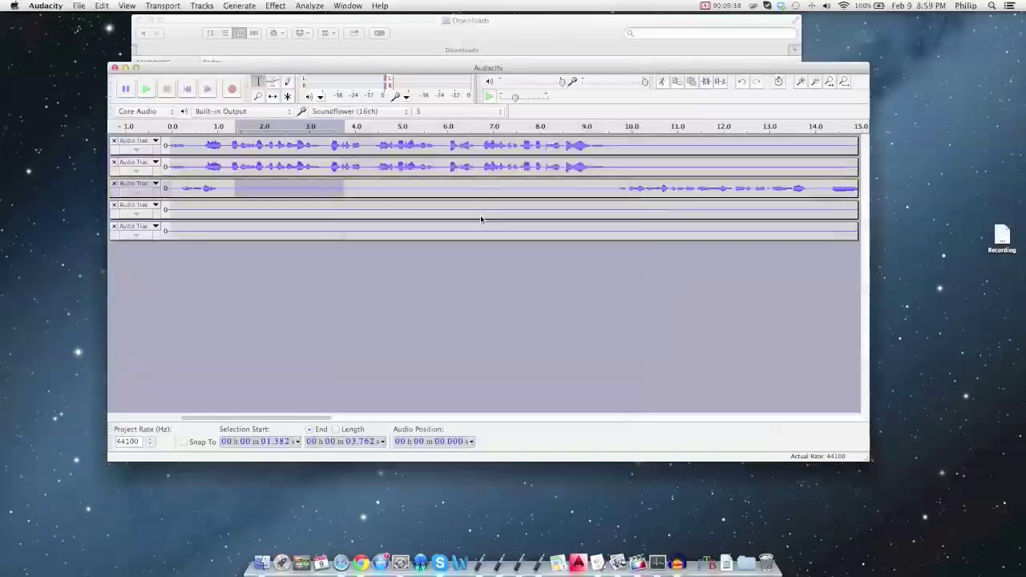
Step: Select the whole third-track clip and apply Noise Removal to it
click(184, 187)
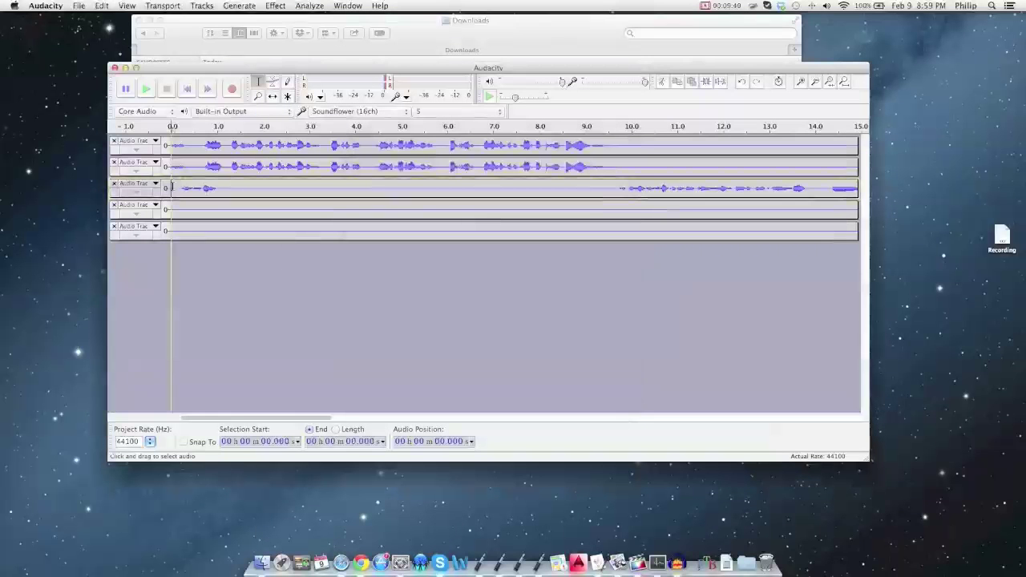
double_click(185, 187)
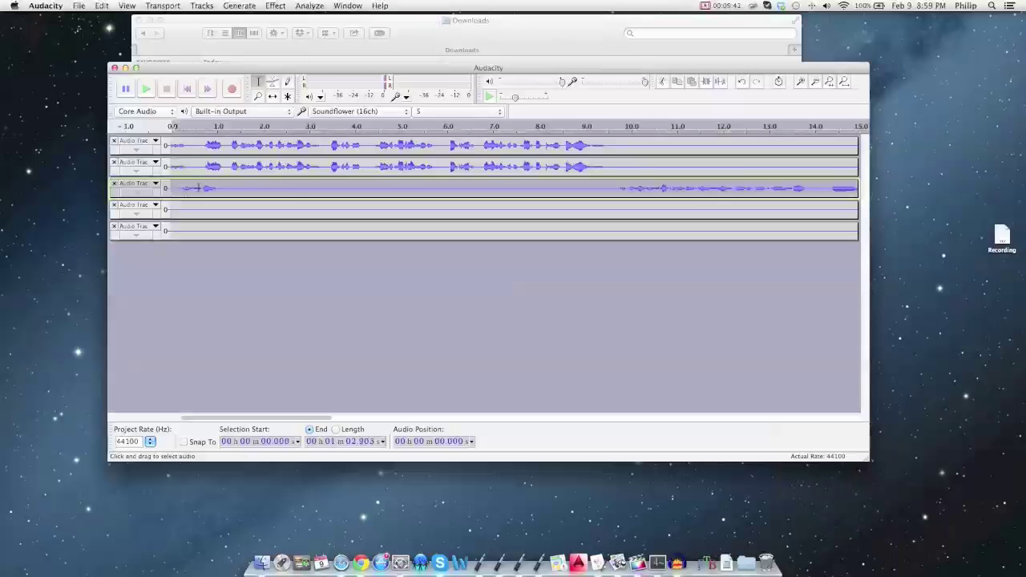
click(303, 5)
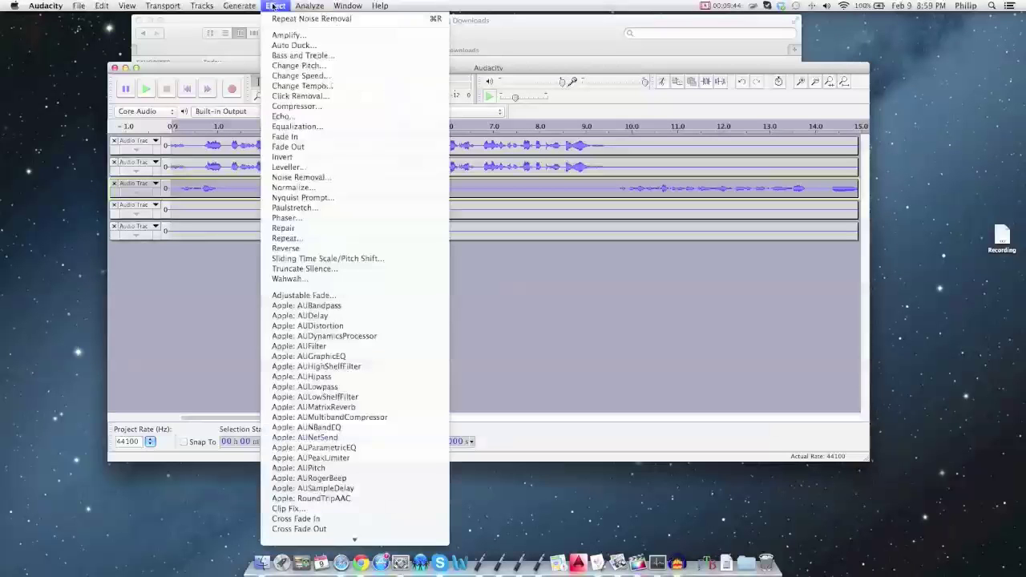
click(314, 177)
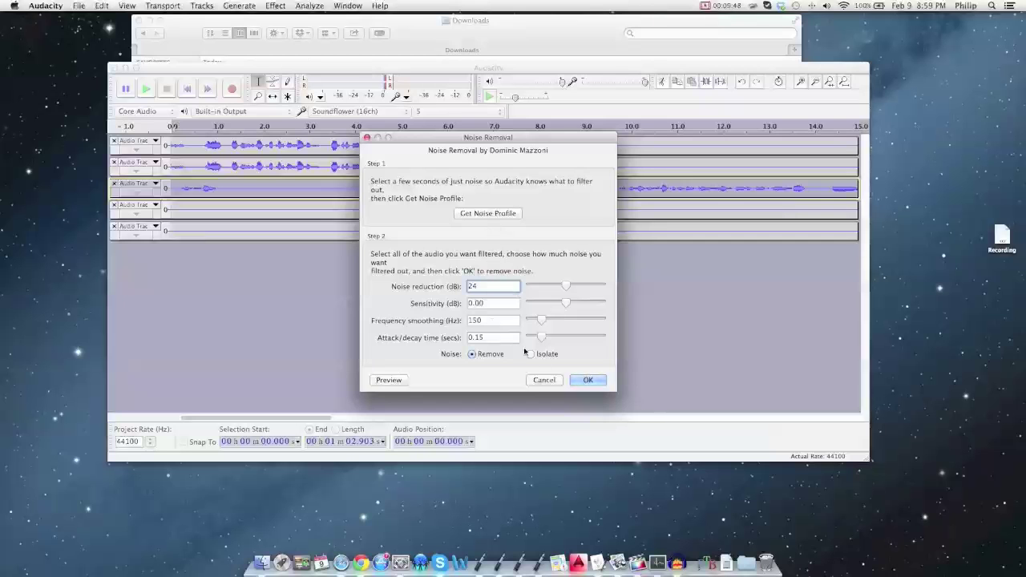
click(579, 382)
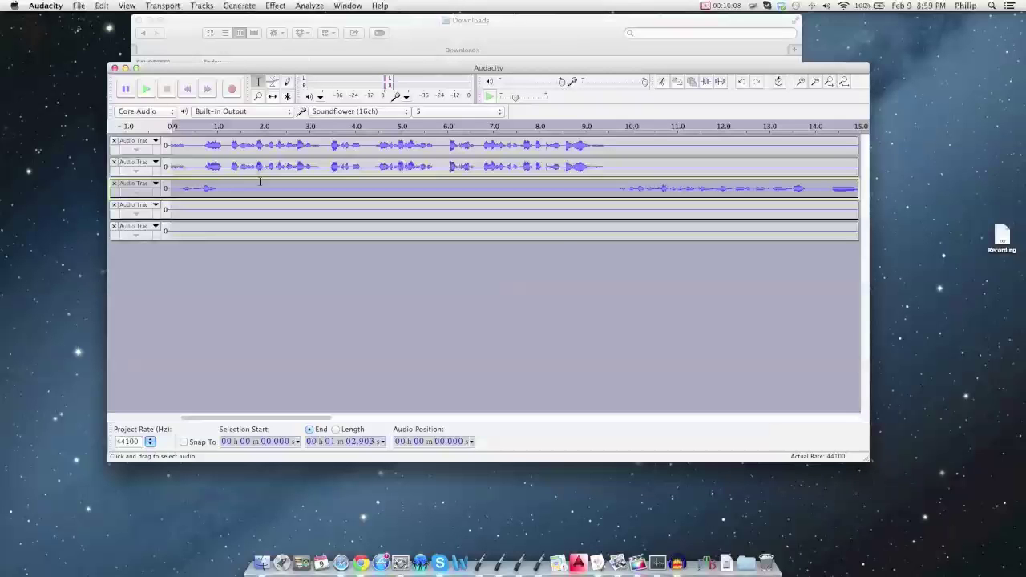
Step: Pan the first track to the left channel and the second track to the right channel
click(276, 148)
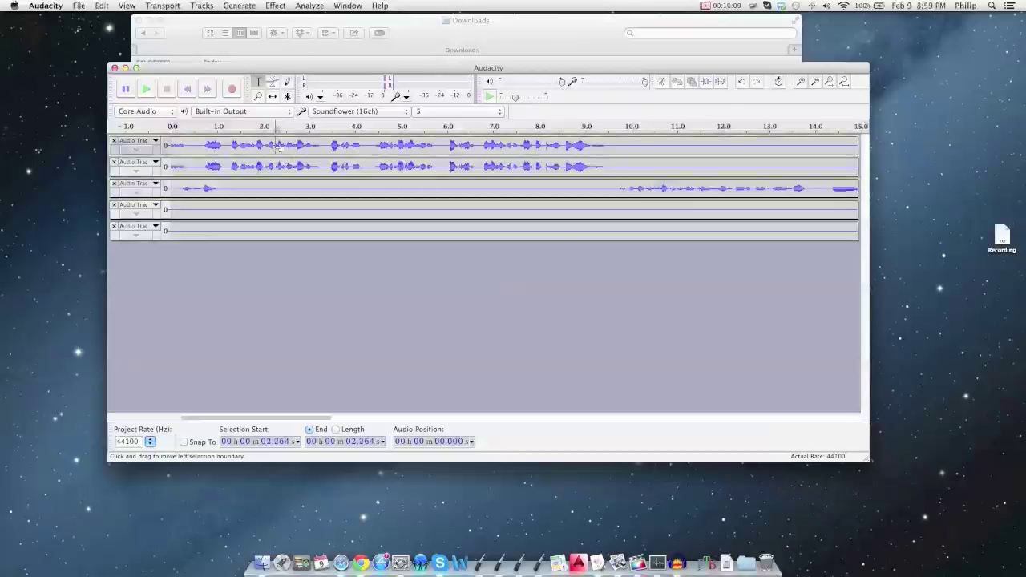
click(156, 142)
click(156, 142)
click(156, 142)
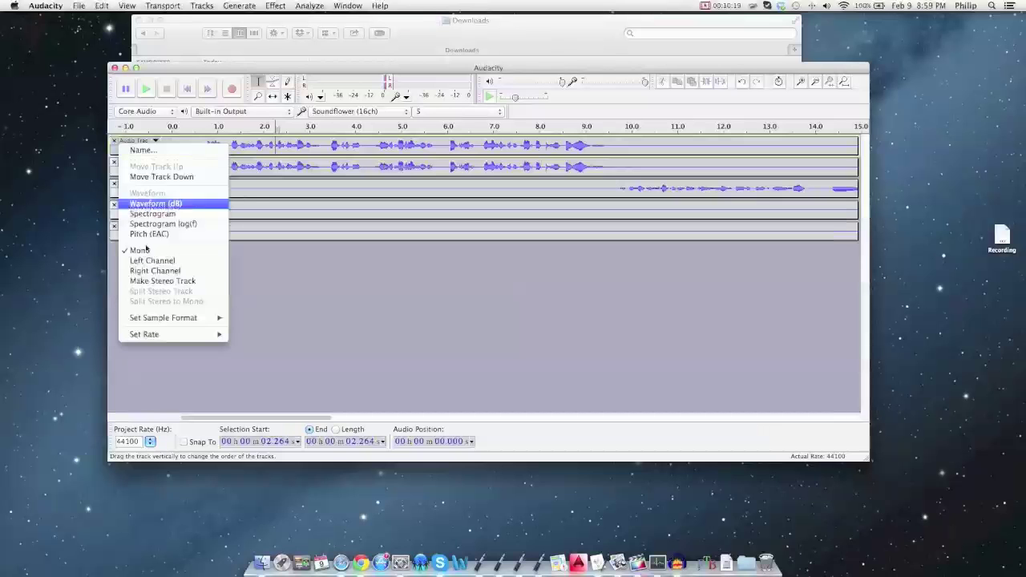
click(144, 261)
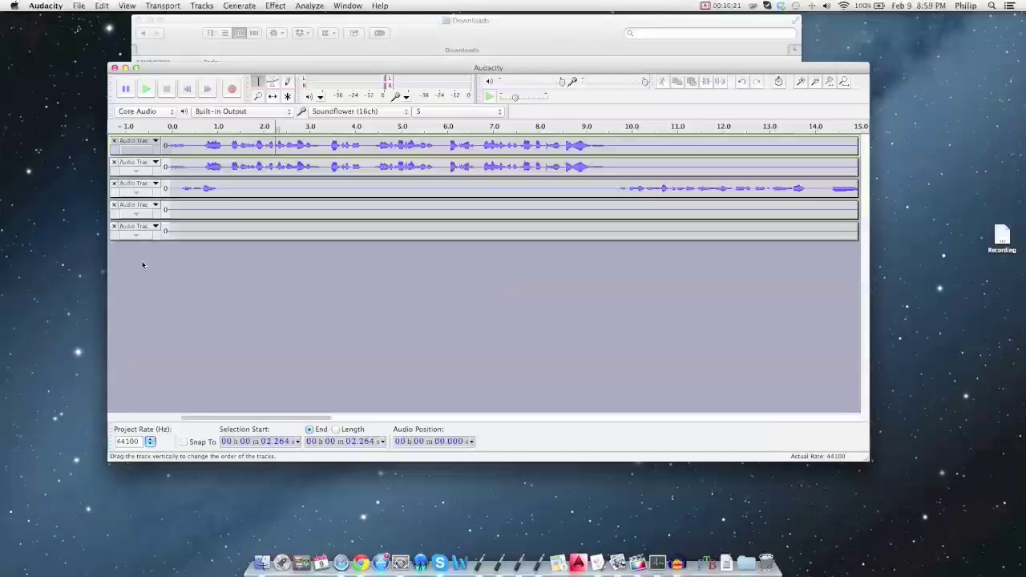
click(154, 162)
click(138, 294)
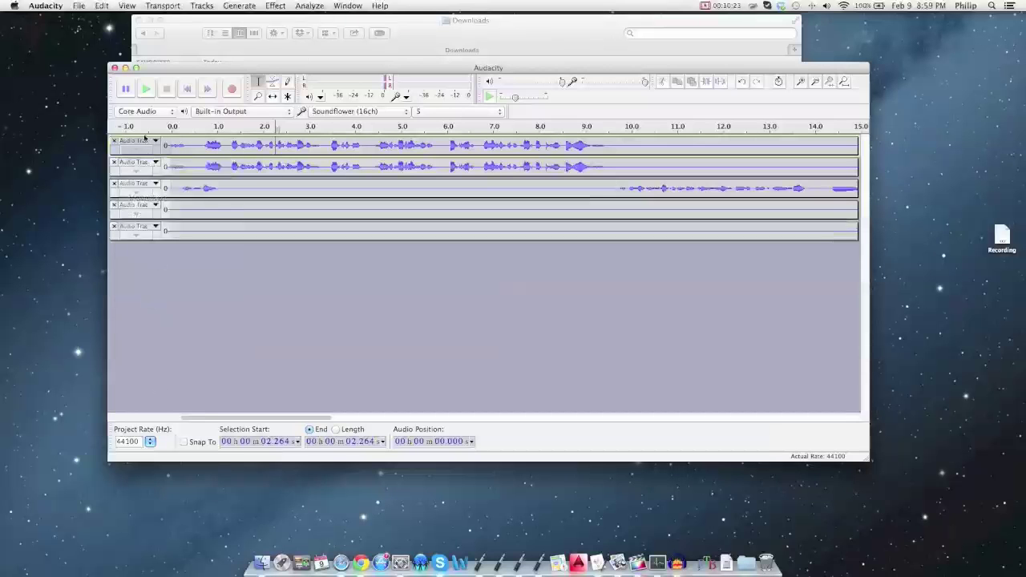
Step: Expand the first three tracks to full height
click(137, 149)
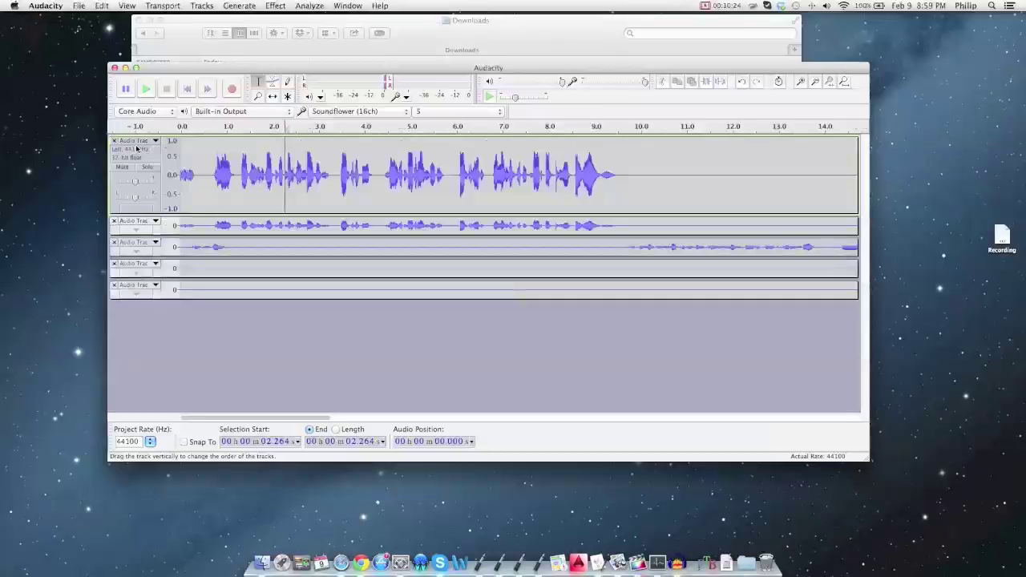
click(136, 231)
click(242, 381)
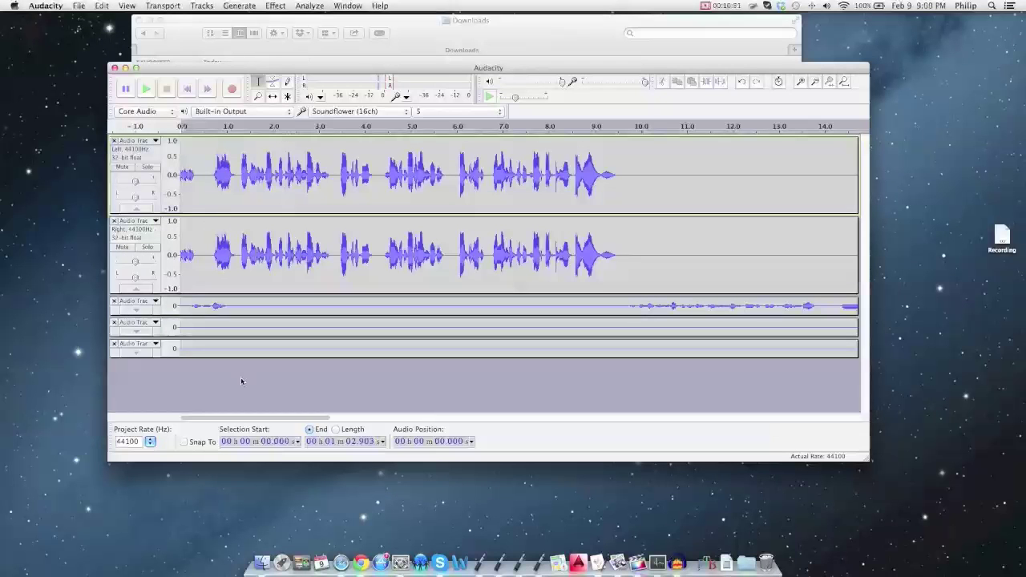
click(209, 308)
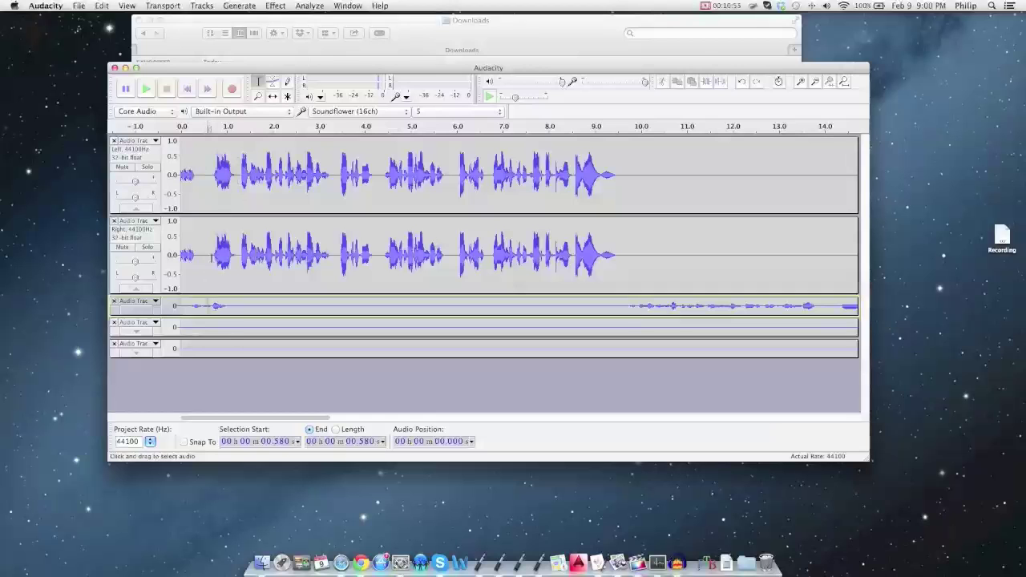
click(132, 301)
key(Escape)
click(141, 309)
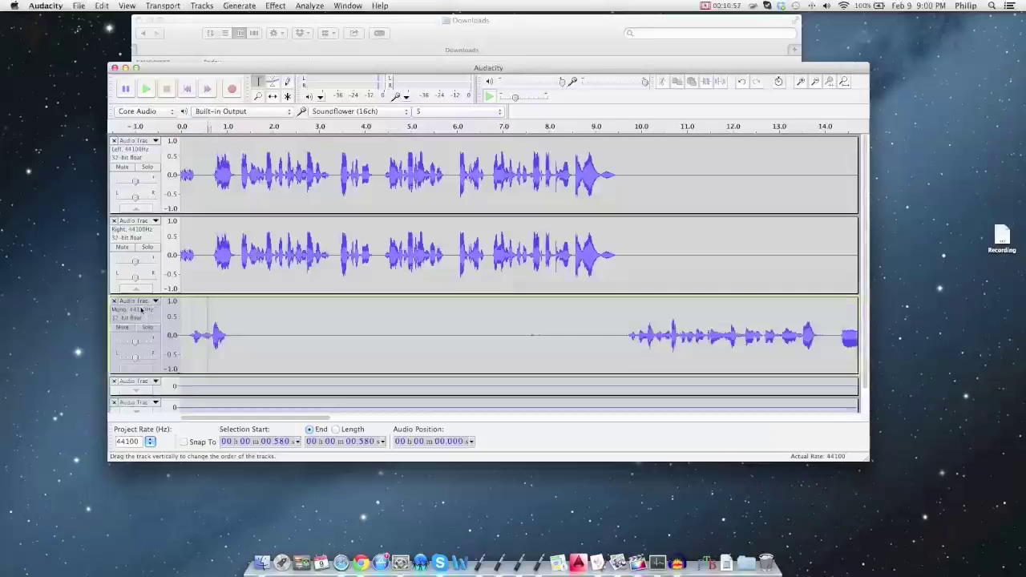
Step: Keep the third track mono and set the fourth and fifth tracks to the right channel
scroll(152, 292, down, 1)
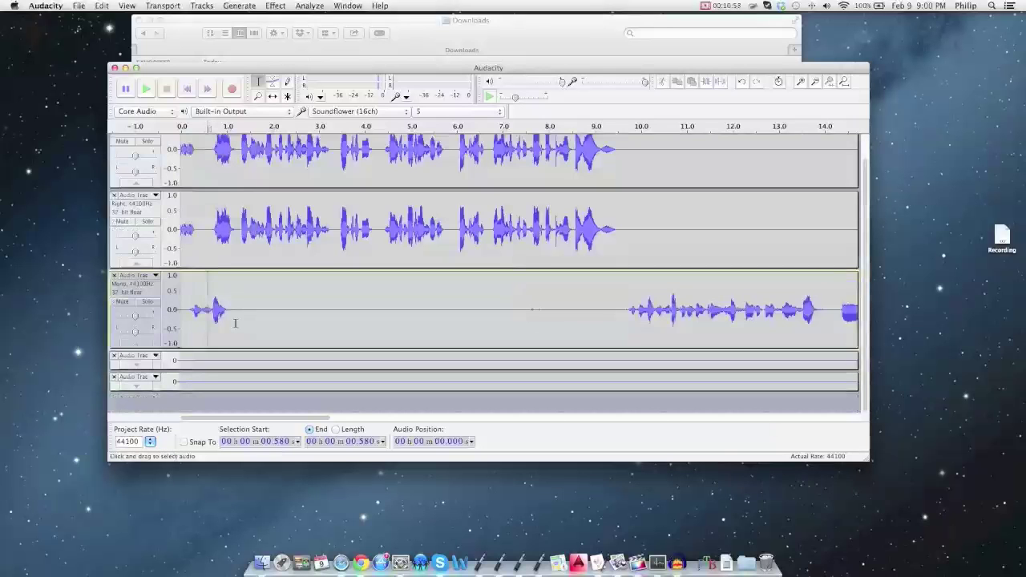
click(156, 276)
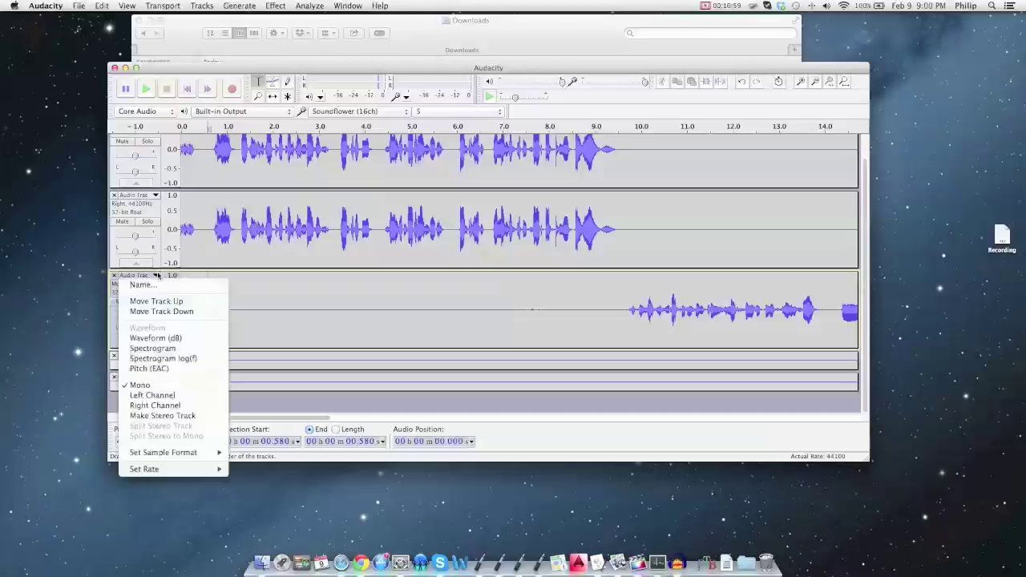
click(165, 386)
click(156, 356)
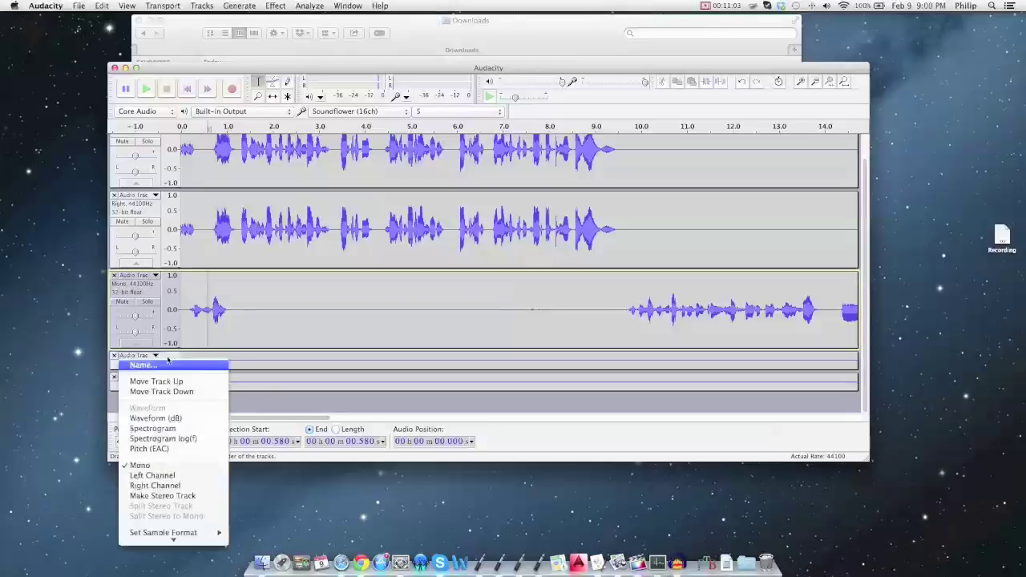
click(165, 356)
click(164, 357)
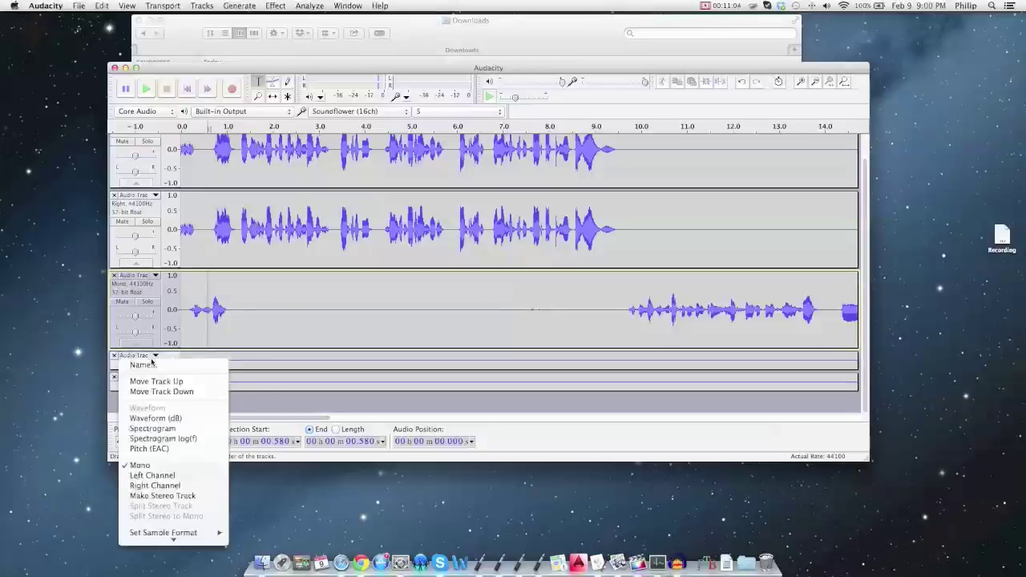
click(173, 487)
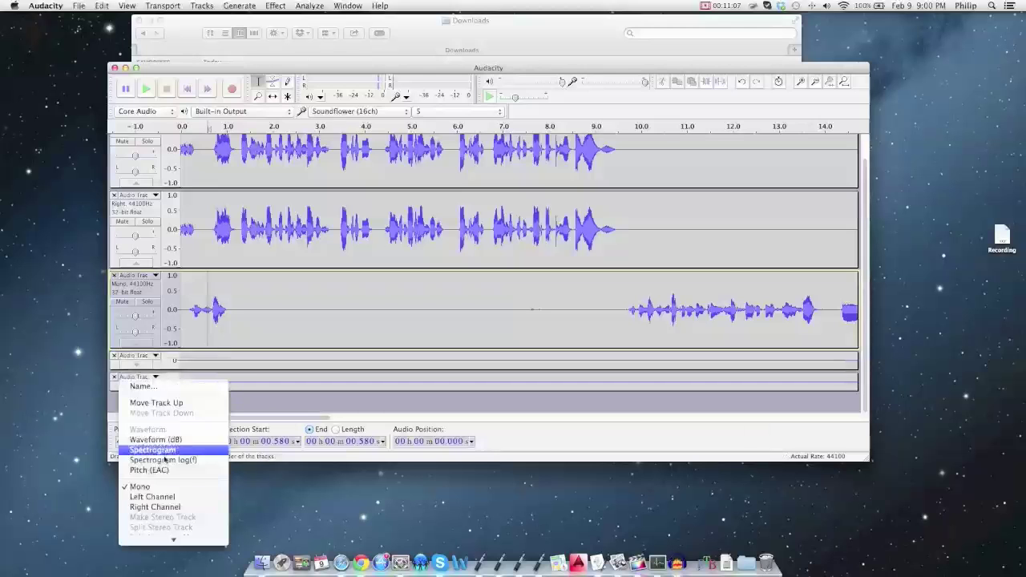
click(155, 507)
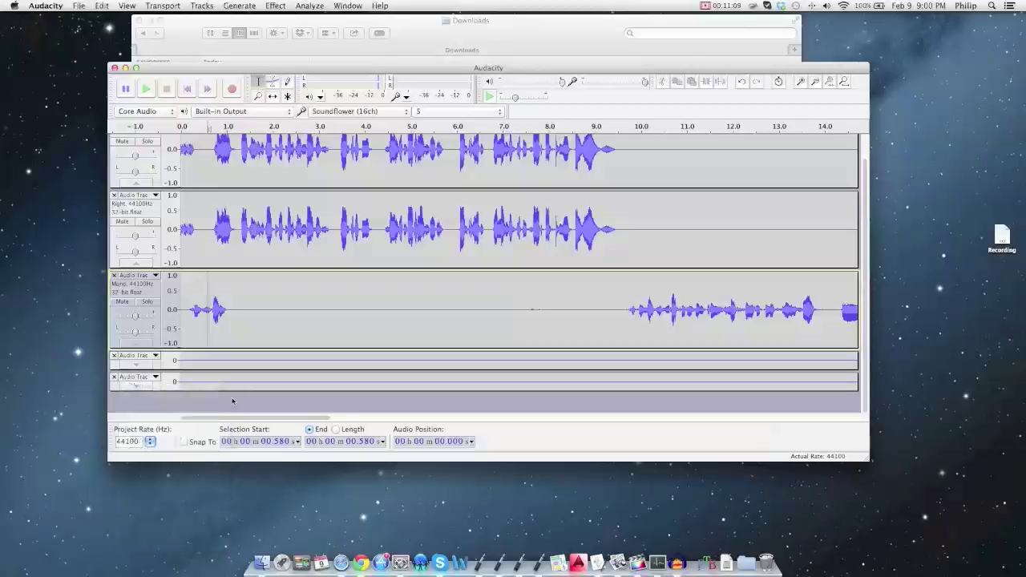
Step: Export the project as WAV file 'Audio1' on the Desktop, accept the stereo mixdown, and show the desktop
click(313, 6)
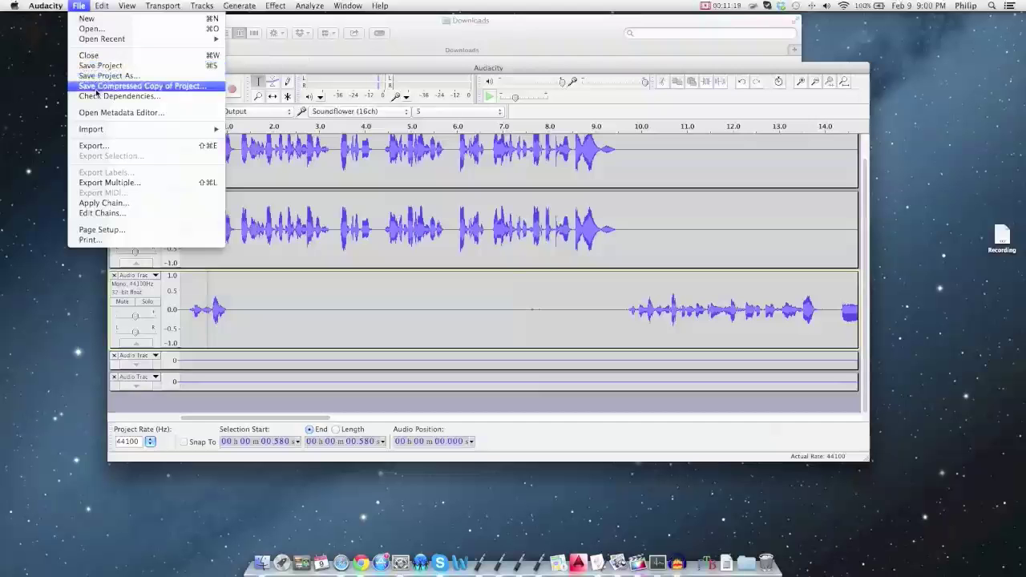
click(93, 145)
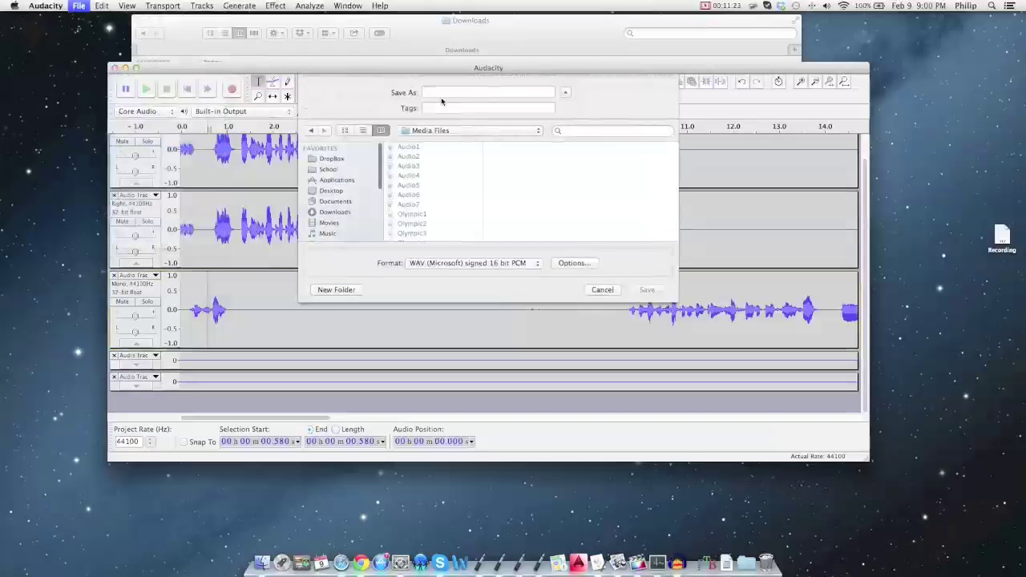
text(Audio1)
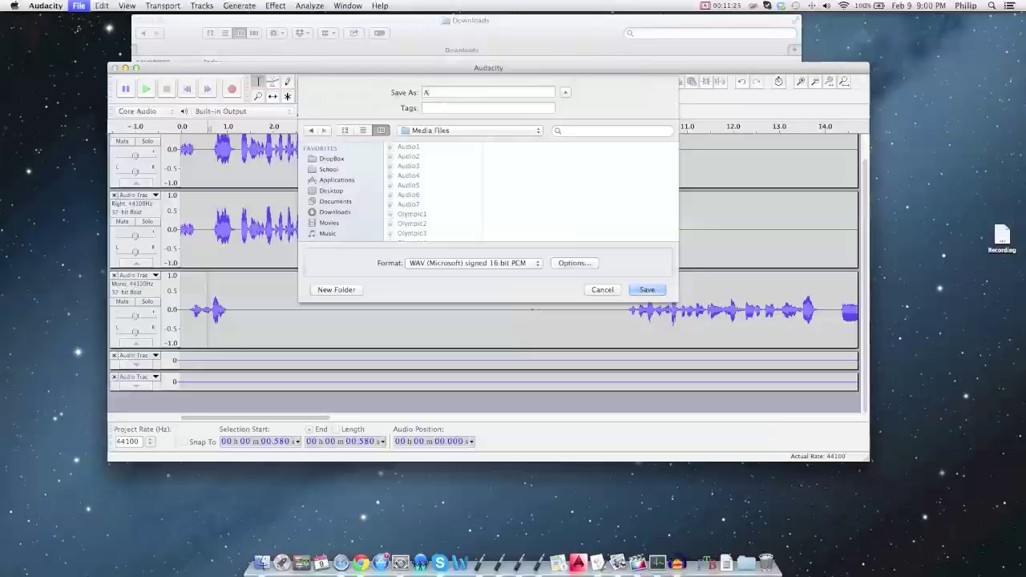
click(335, 169)
scroll(361, 196, down, 1)
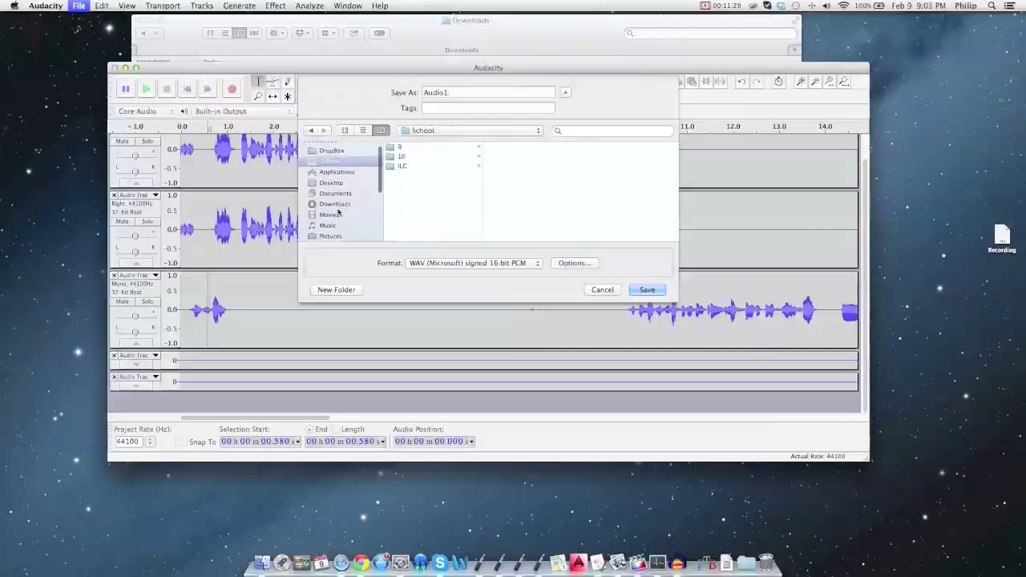
click(331, 183)
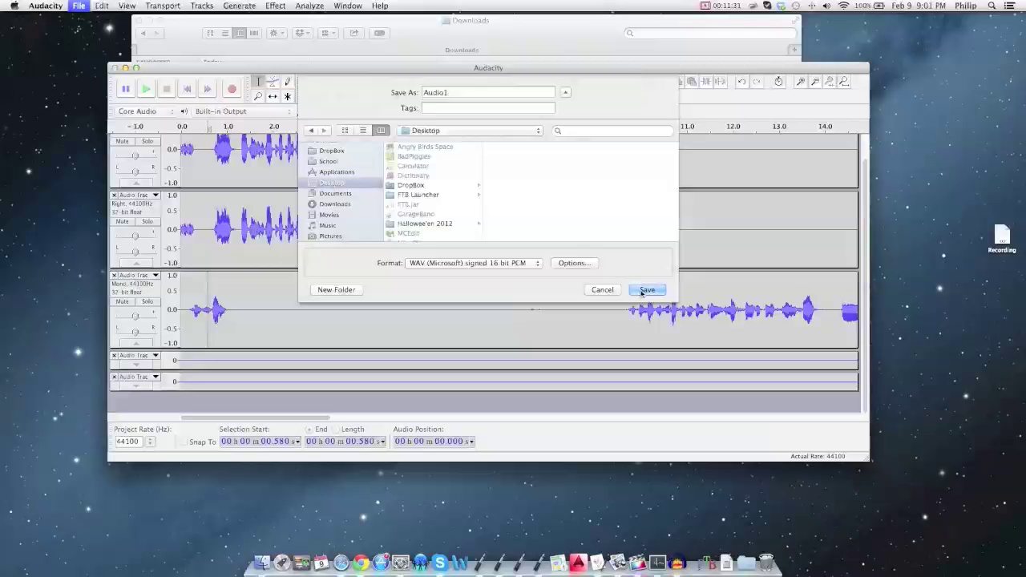
click(641, 292)
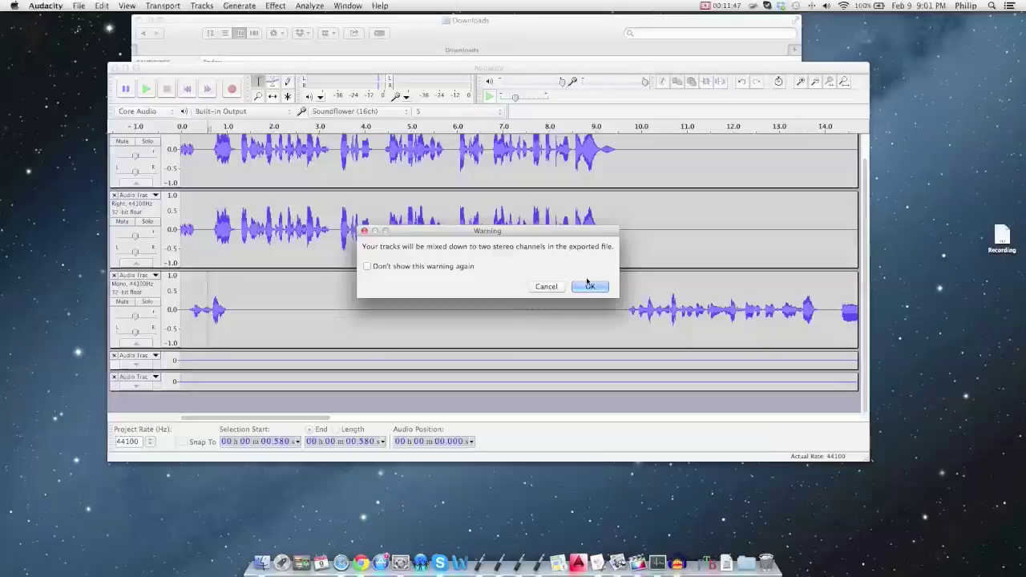
click(589, 285)
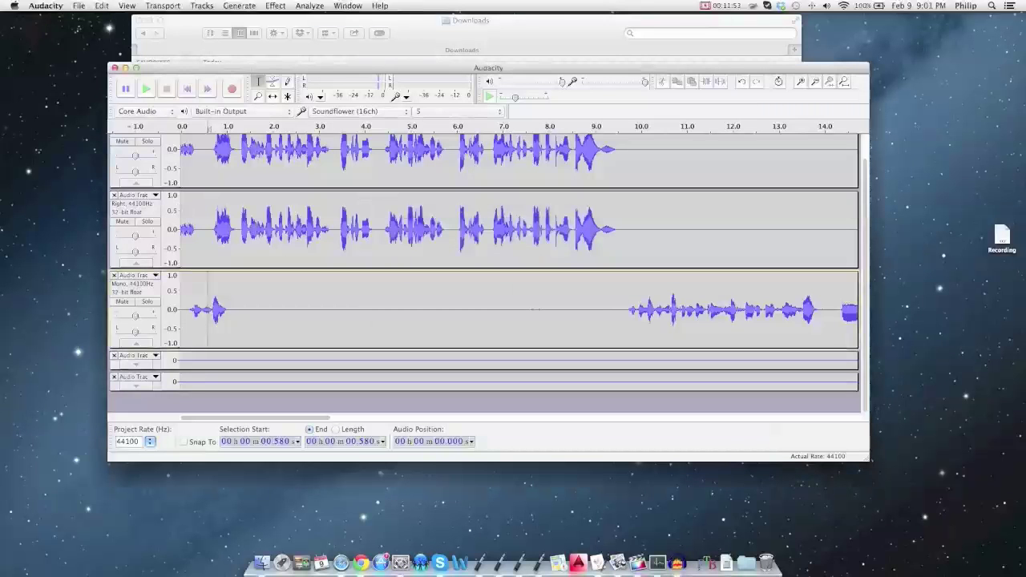
key(F11)
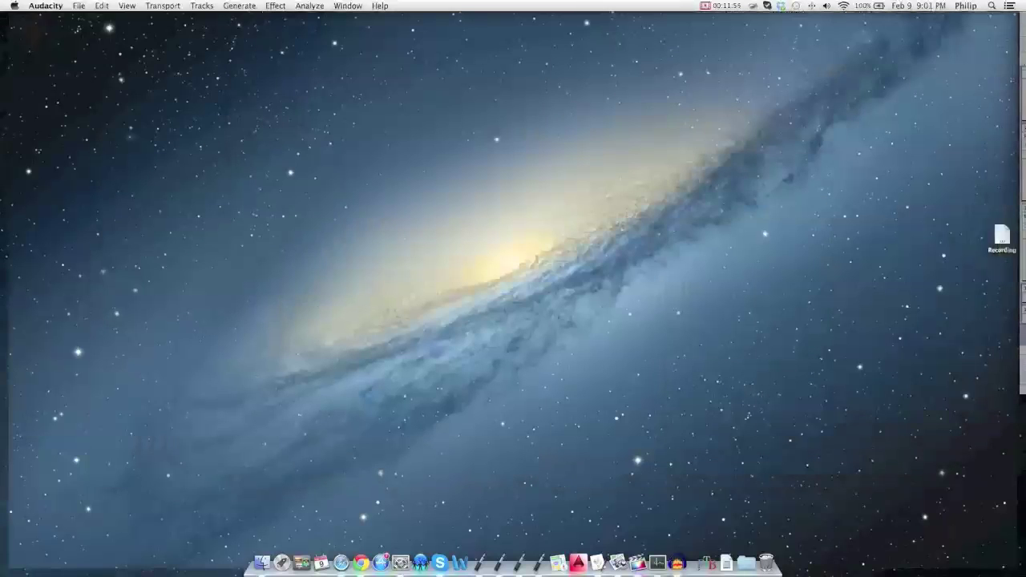
Step: Move the exported Audio1 file onto the desktop, play it in iTunes, then switch to the scripts space
drag(4, 240, 830, 194)
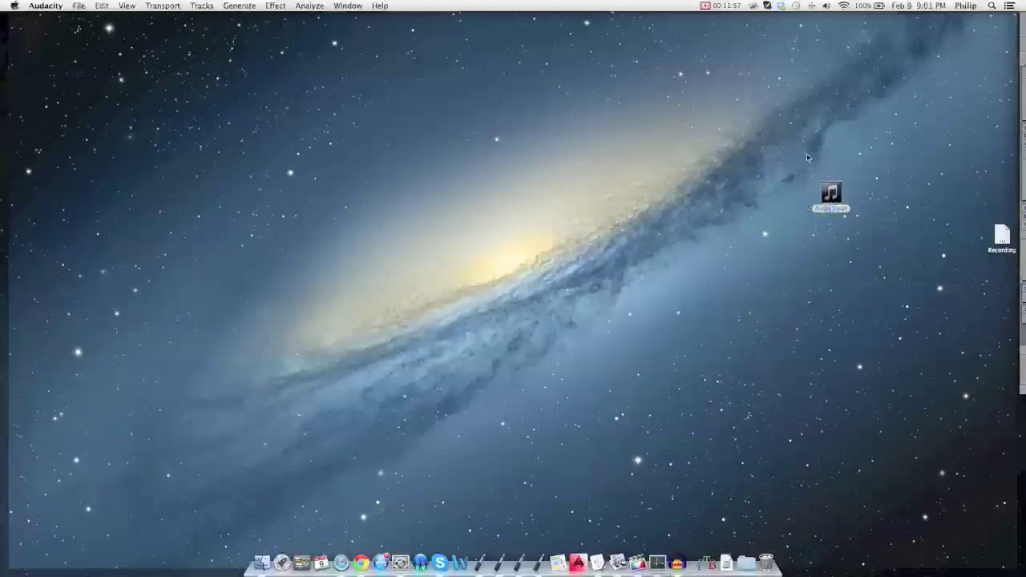
double_click(830, 194)
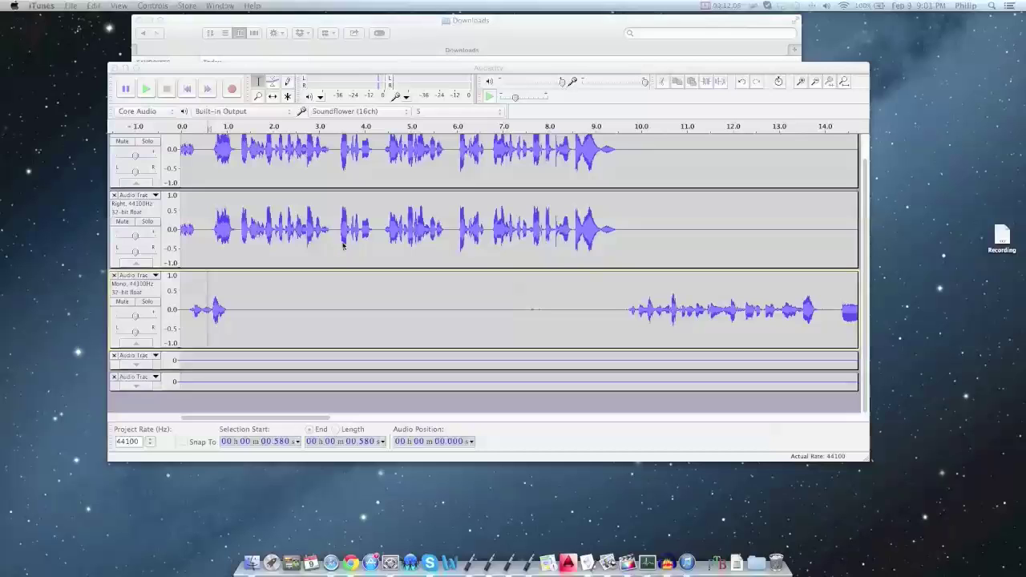
click(898, 163)
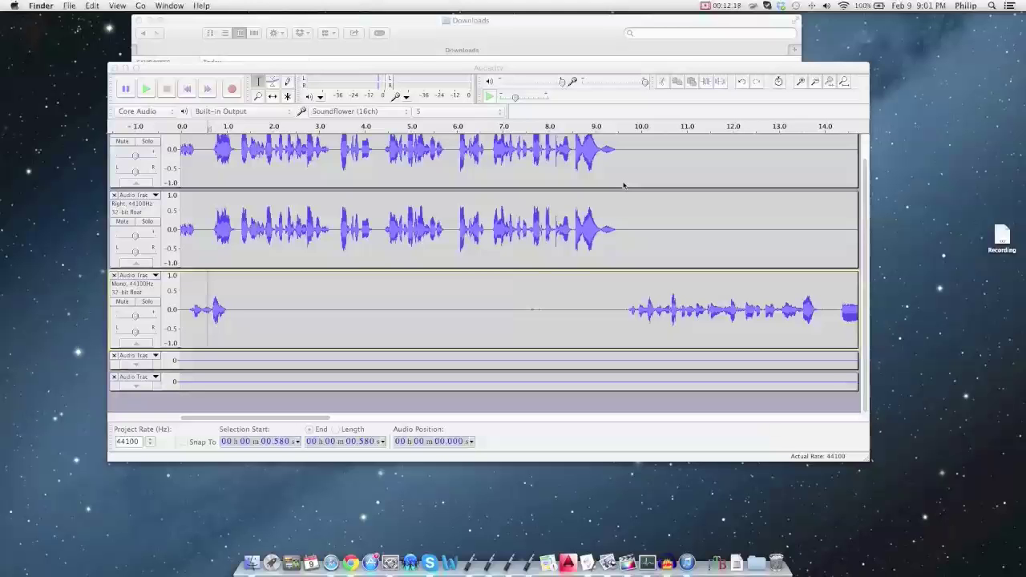
key(ctrl+Left)
key(ctrl+Left)
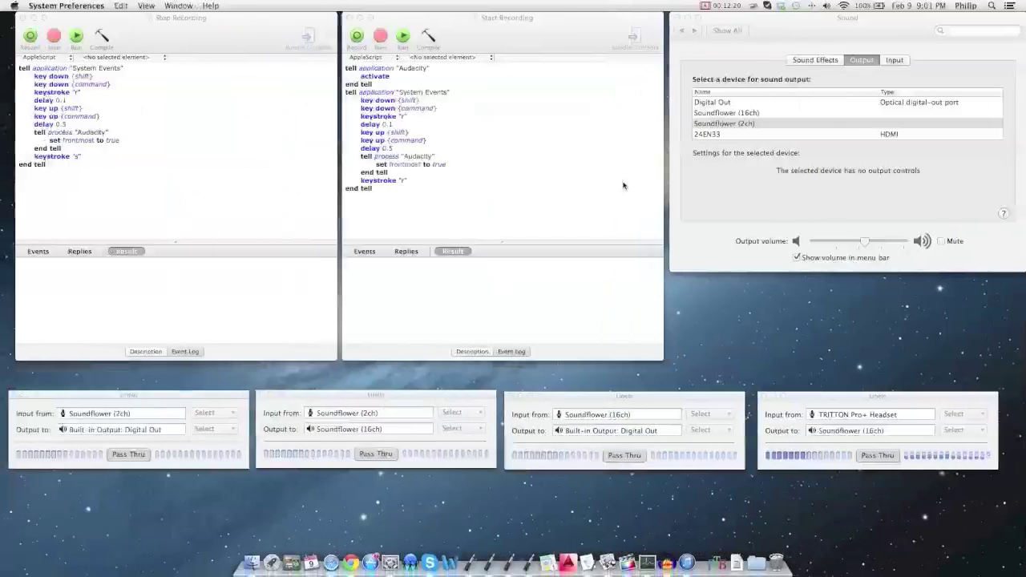
Step: Review the Stop Recording and Start Recording AppleScripts, then move on to the Audacity space
click(254, 32)
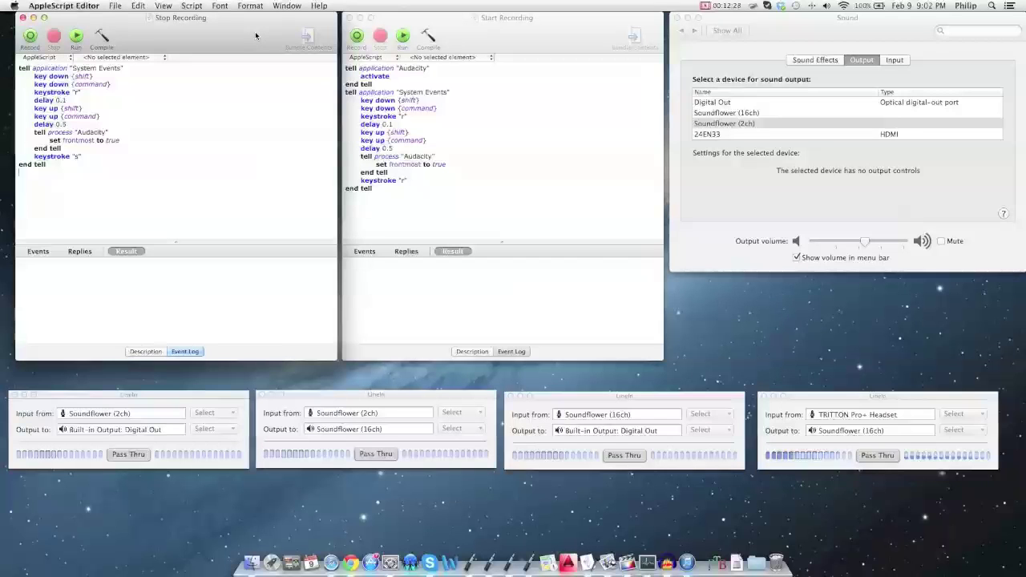
click(420, 218)
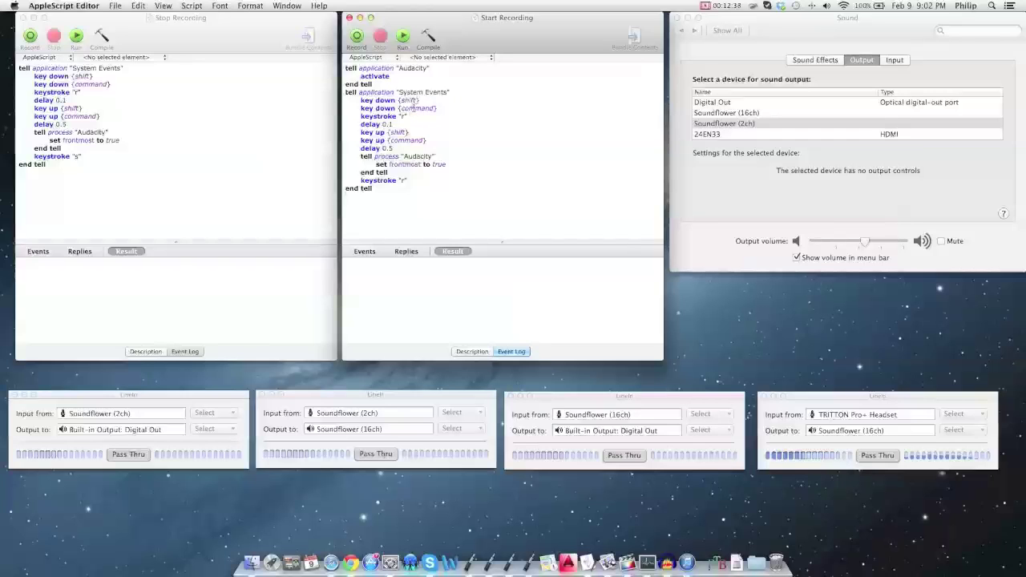
click(722, 5)
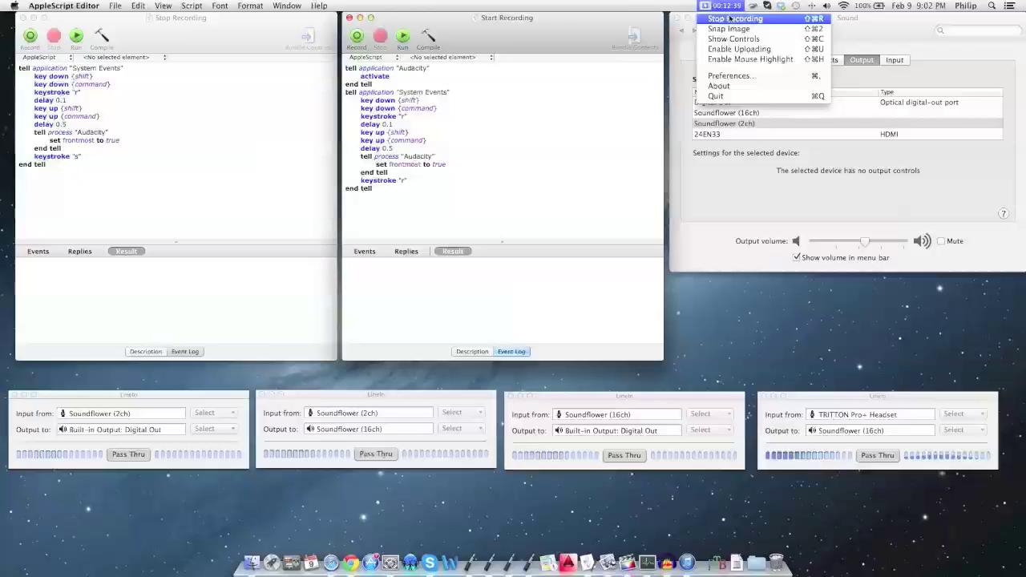
click(730, 18)
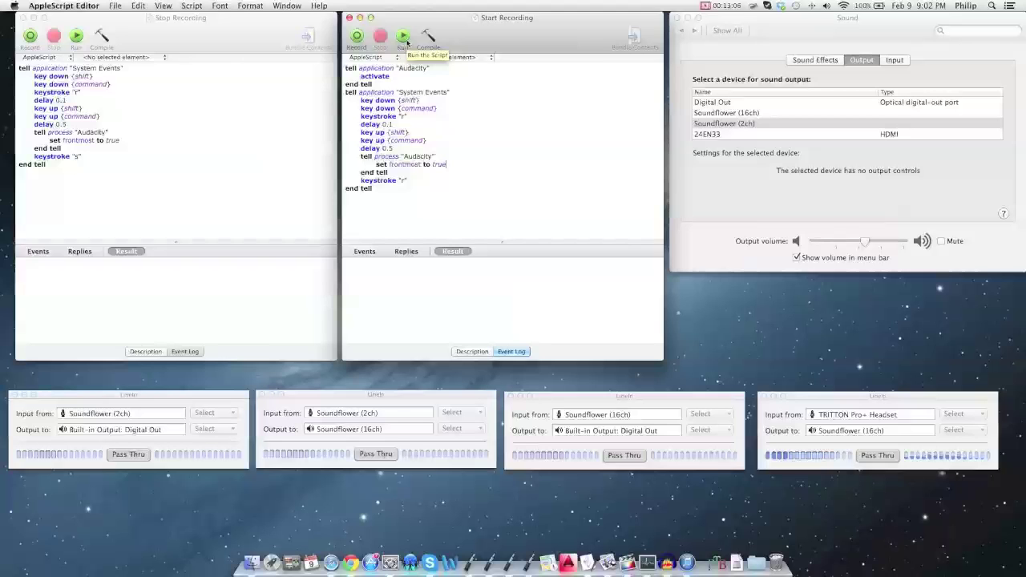
click(208, 40)
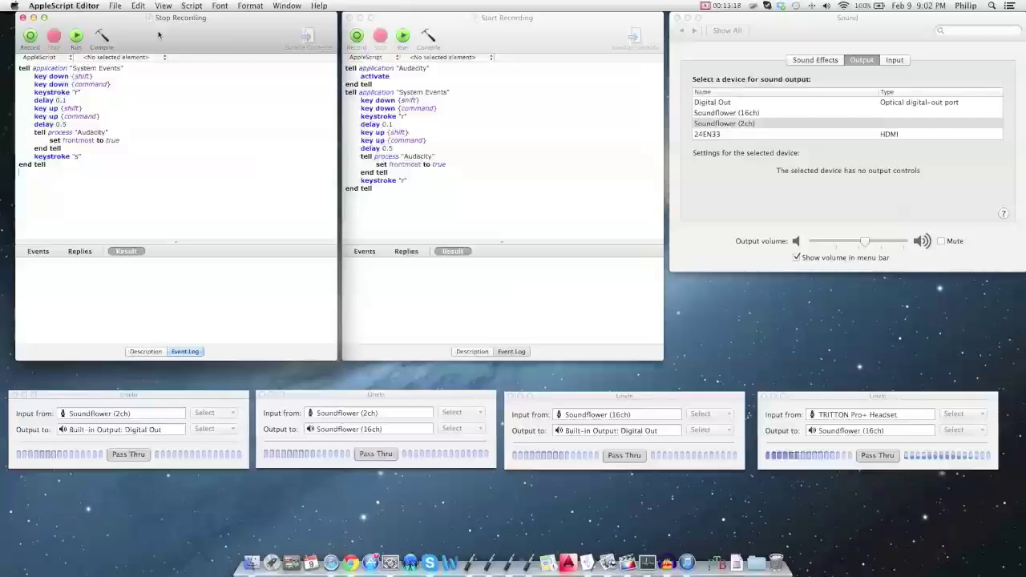
key(ctrl+Right)
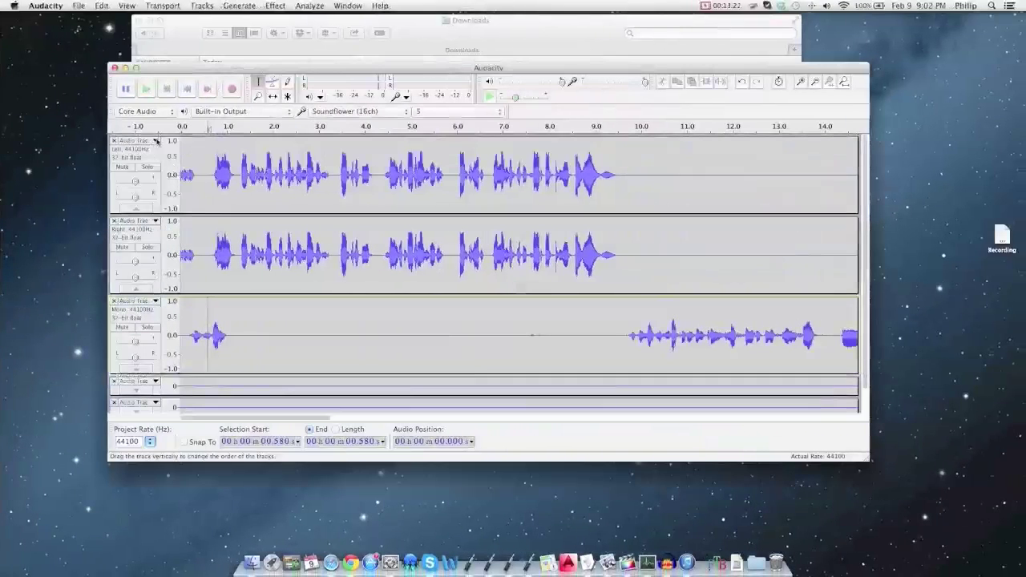
Step: Collapse the first, second and third tracks to their compact height
click(134, 209)
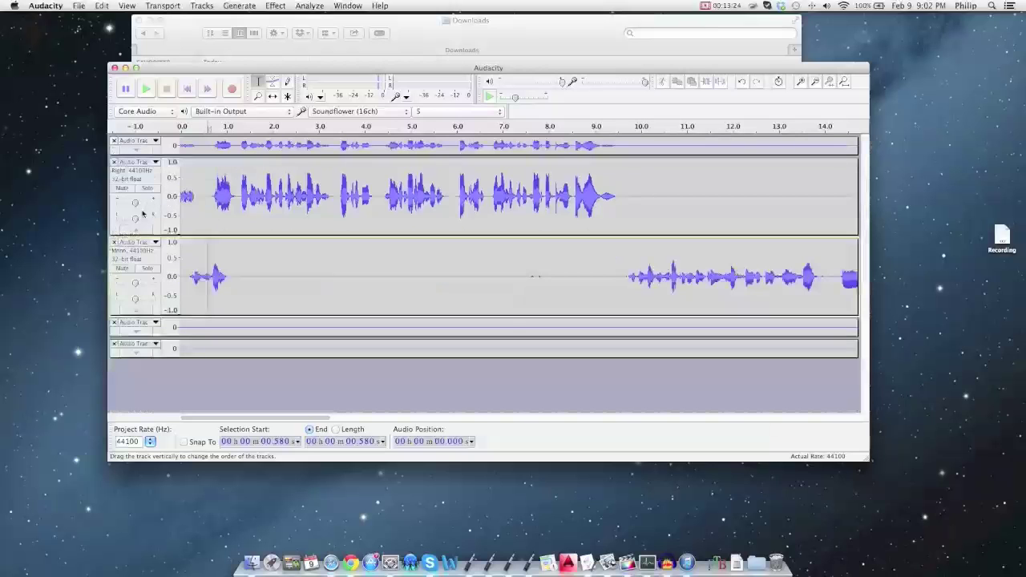
click(135, 232)
click(137, 251)
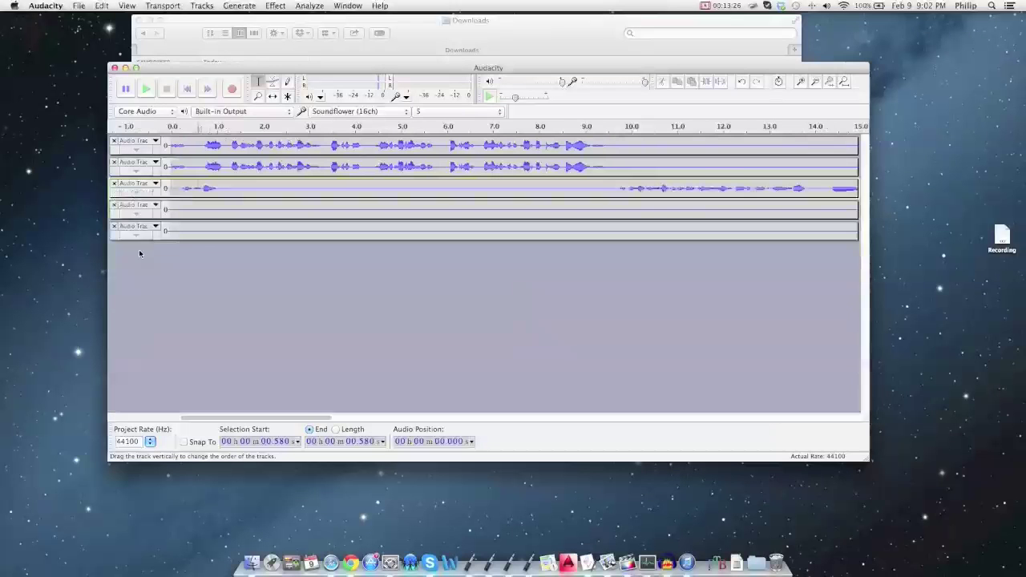